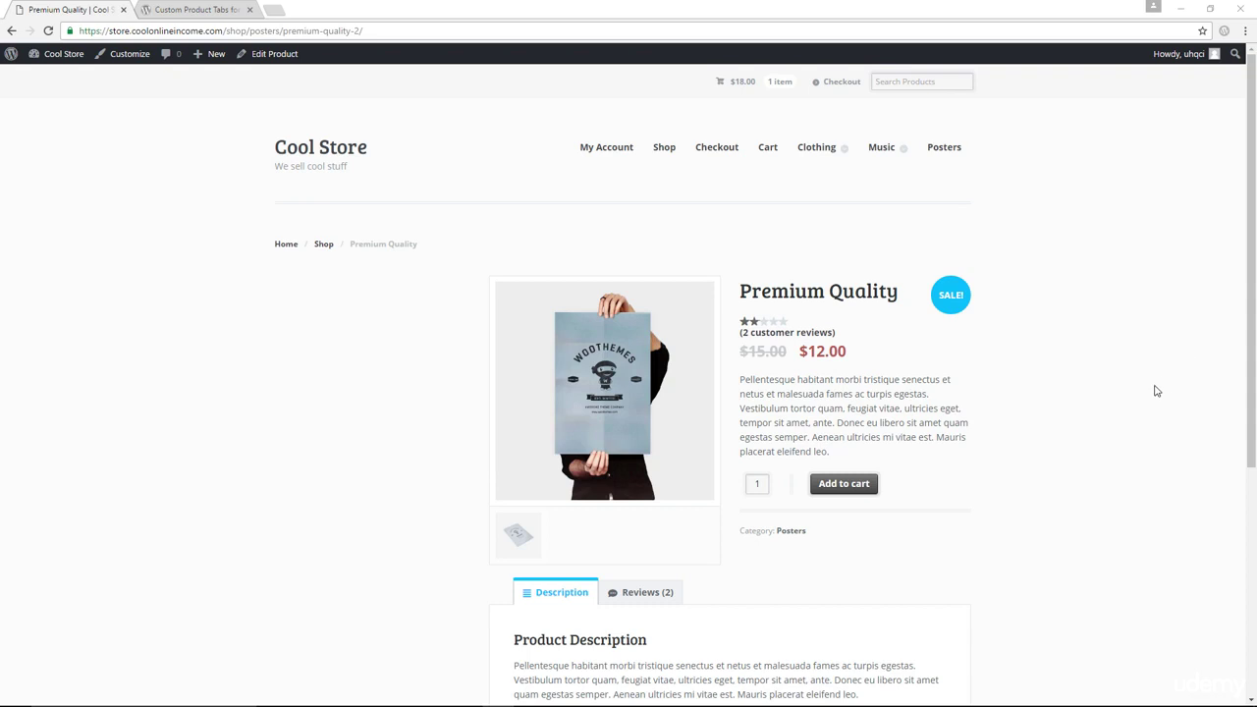
Examine the tabs below the Premium Quality product and the WordPress.org page of the Custom Product Tabs for WooCommerce plugin
scroll(1155, 391, down, 2)
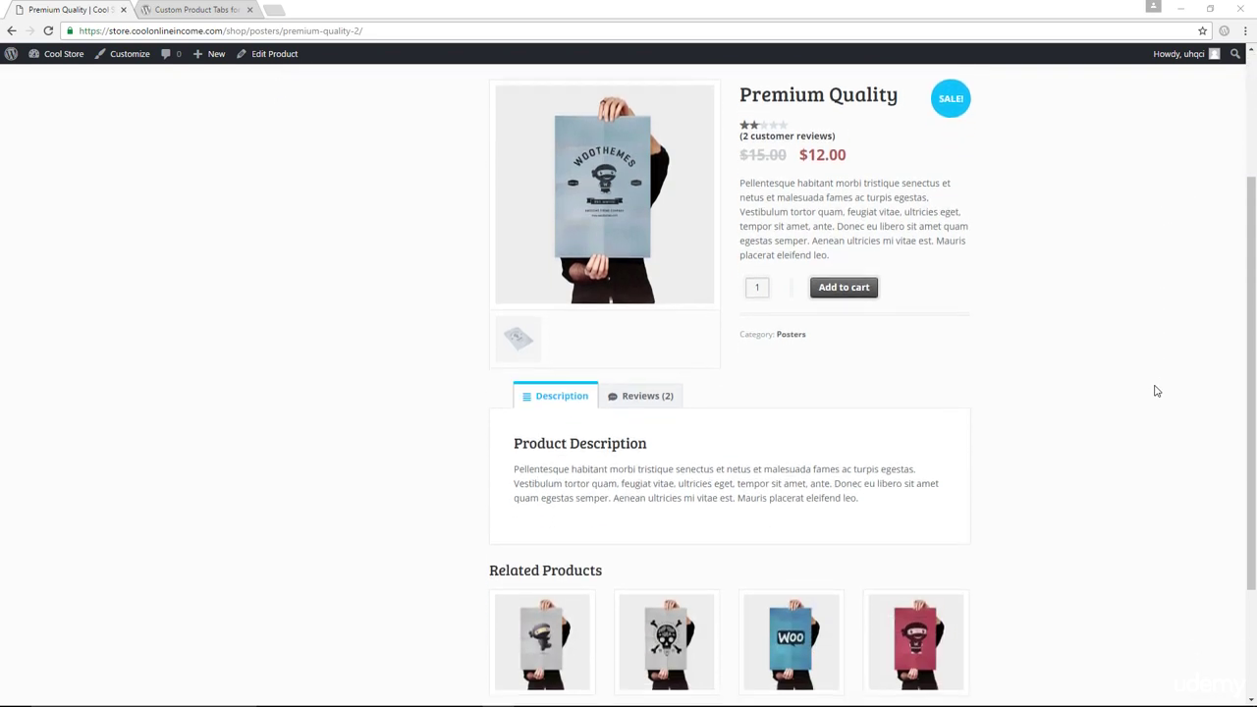
scroll(1156, 391, down, 1)
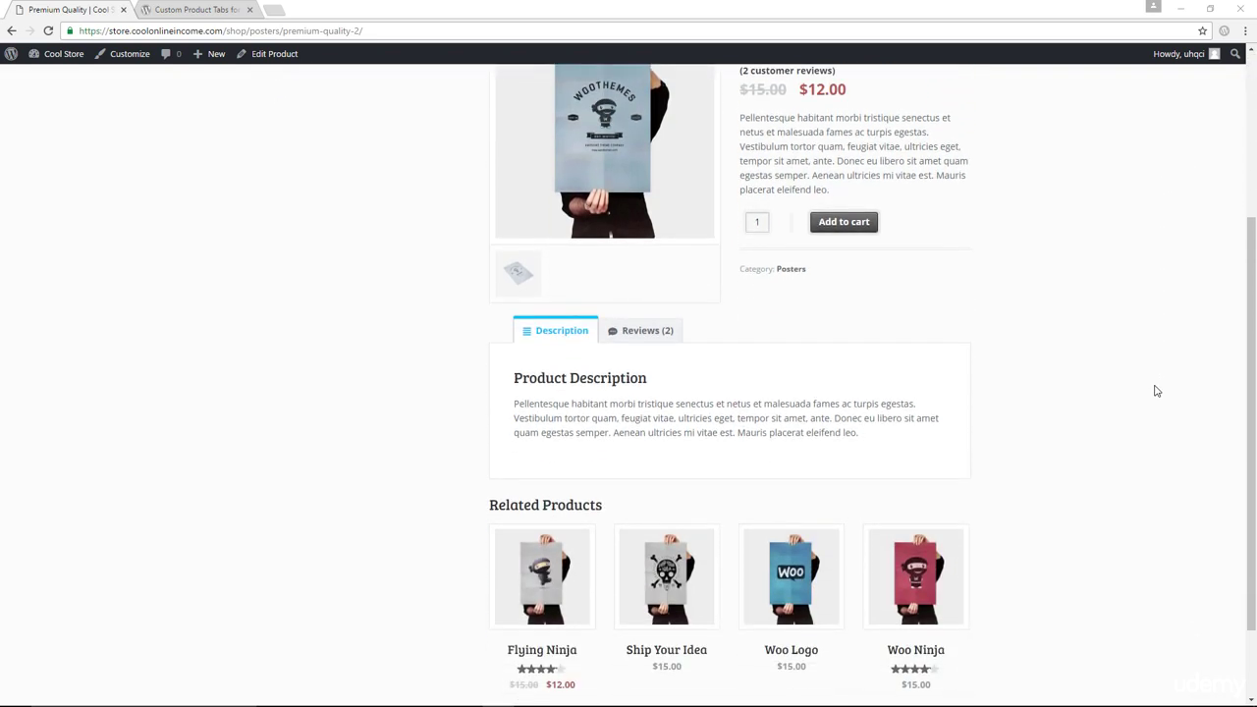
scroll(1156, 391, up, 1)
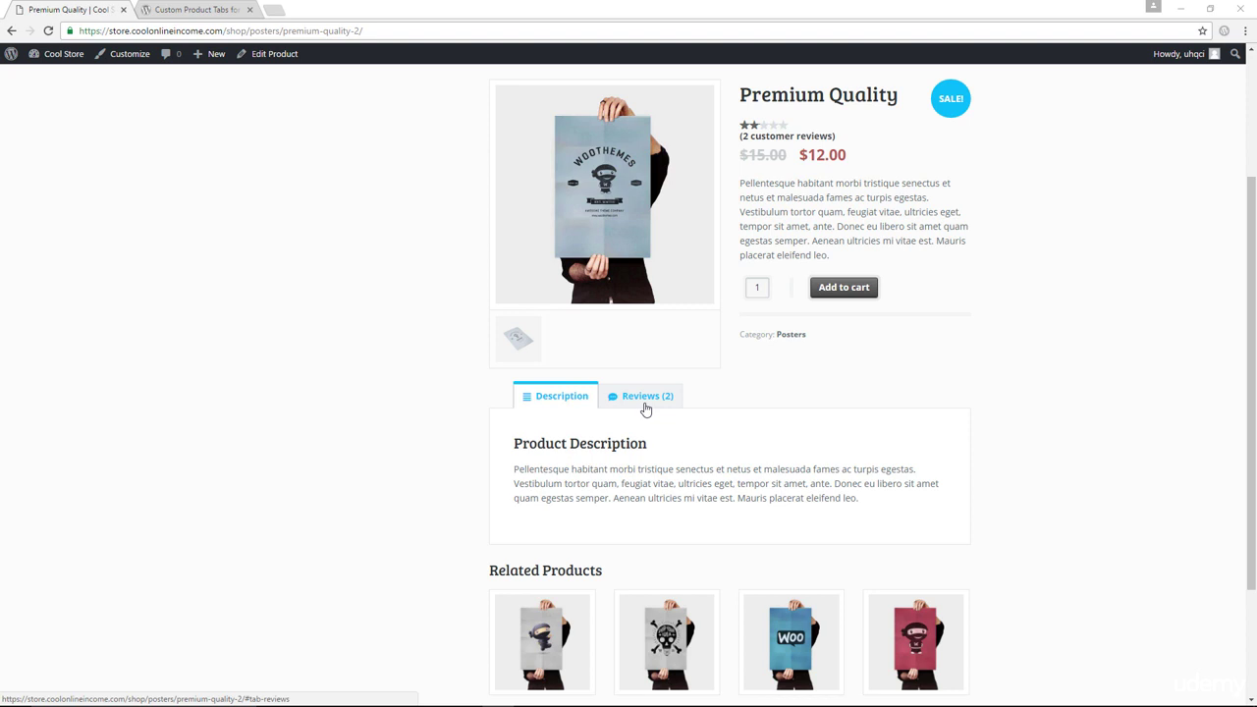
scroll(570, 314, up, 2)
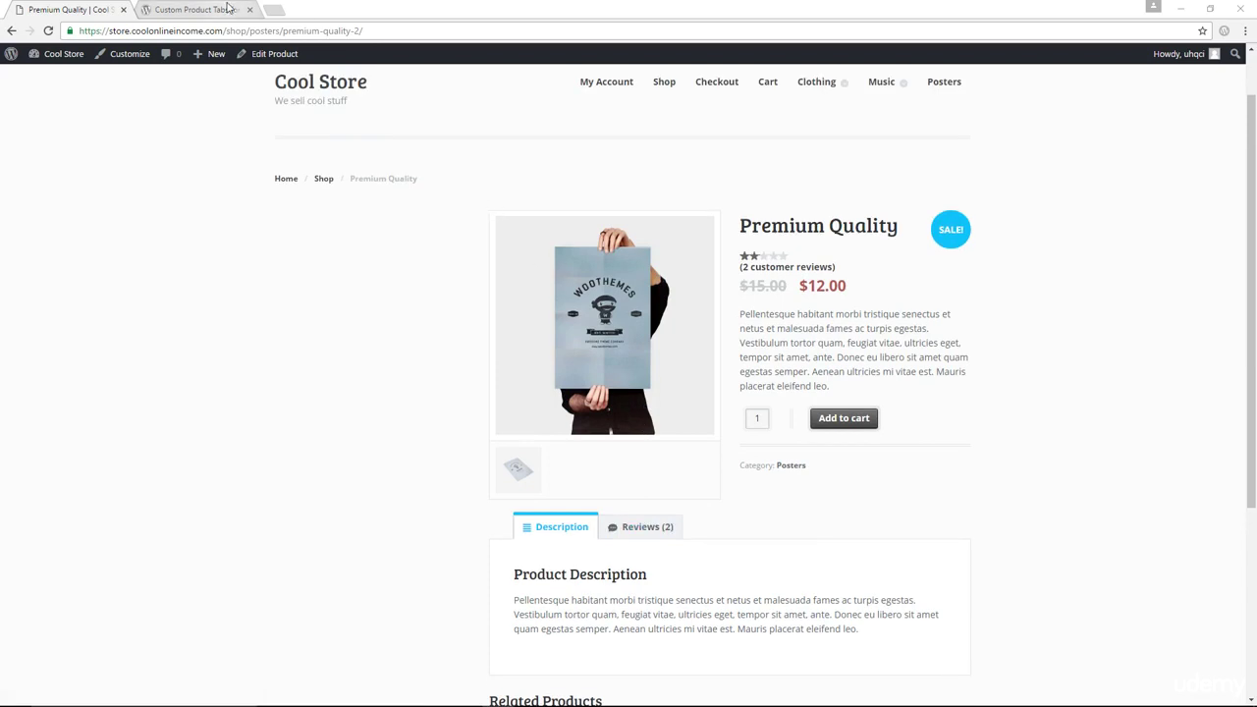
click(228, 9)
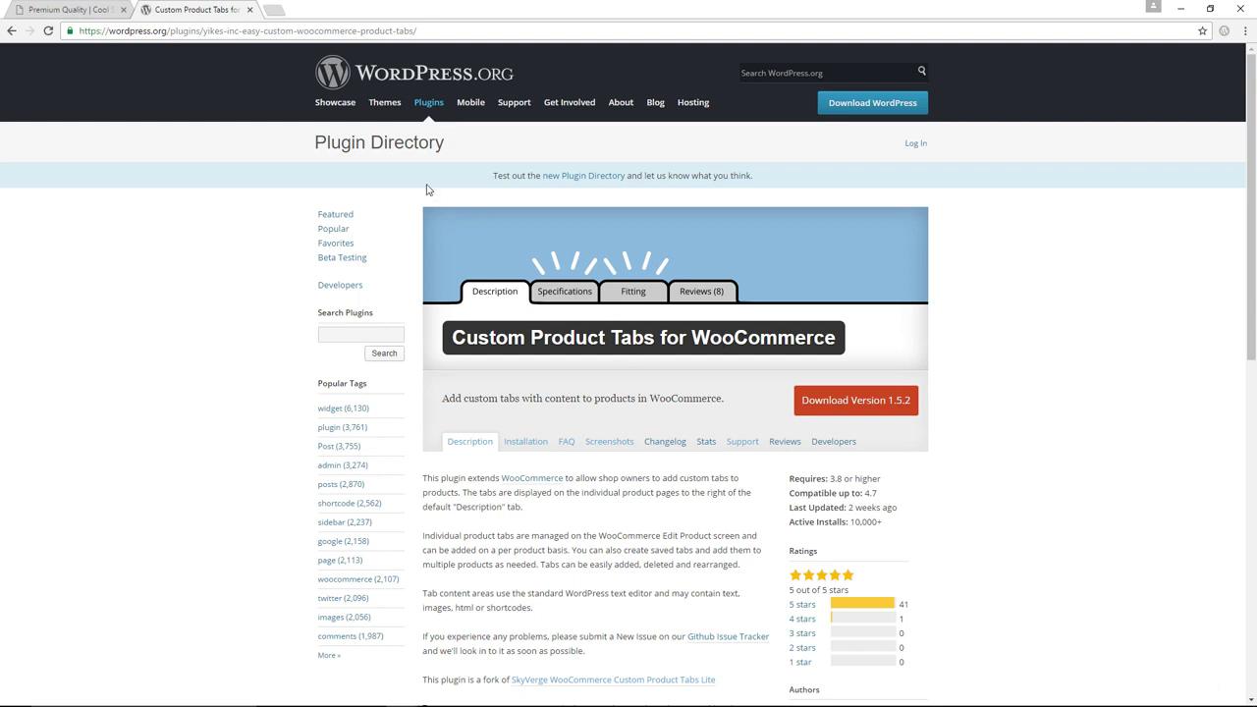
click(88, 10)
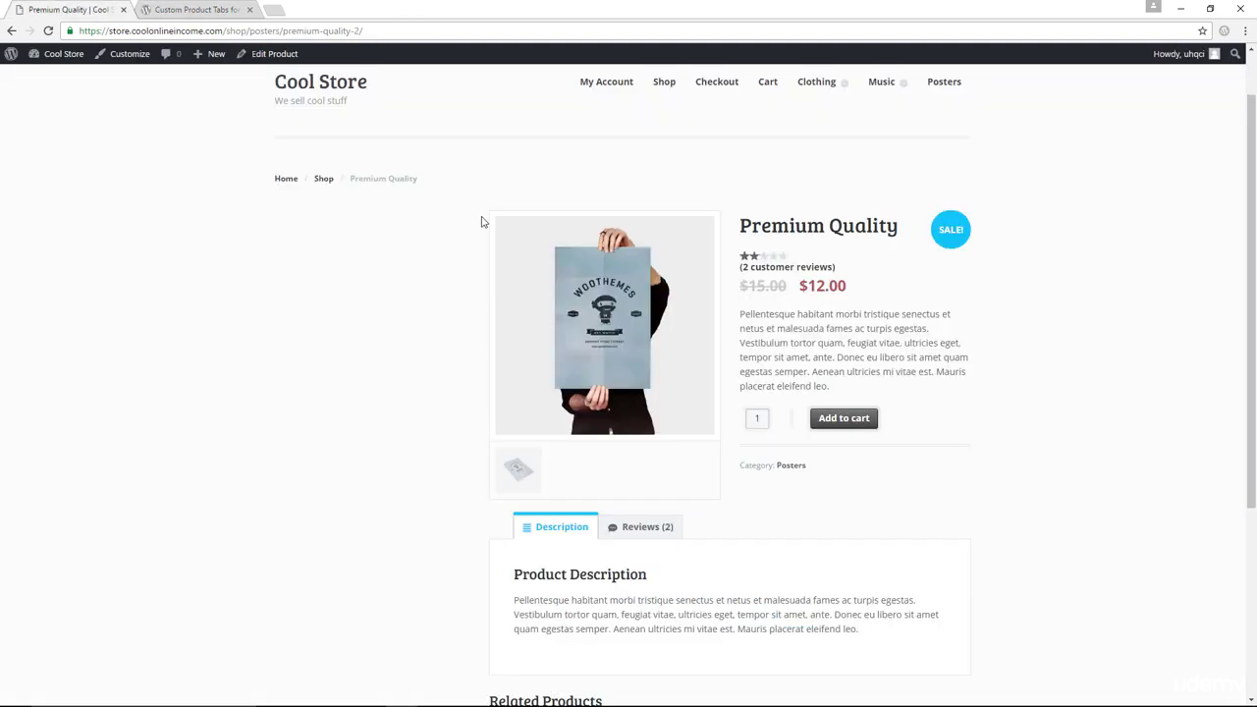
scroll(1080, 446, up, 1)
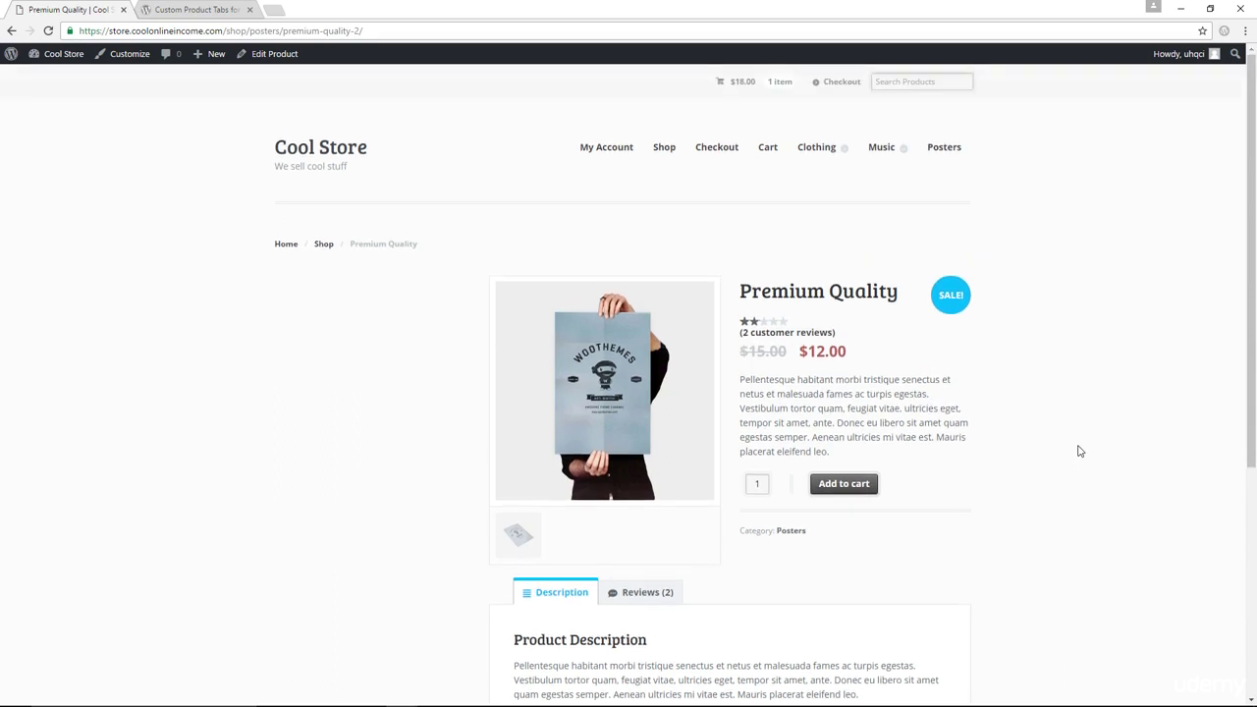
scroll(1080, 439, down, 3)
scroll(1080, 439, up, 2)
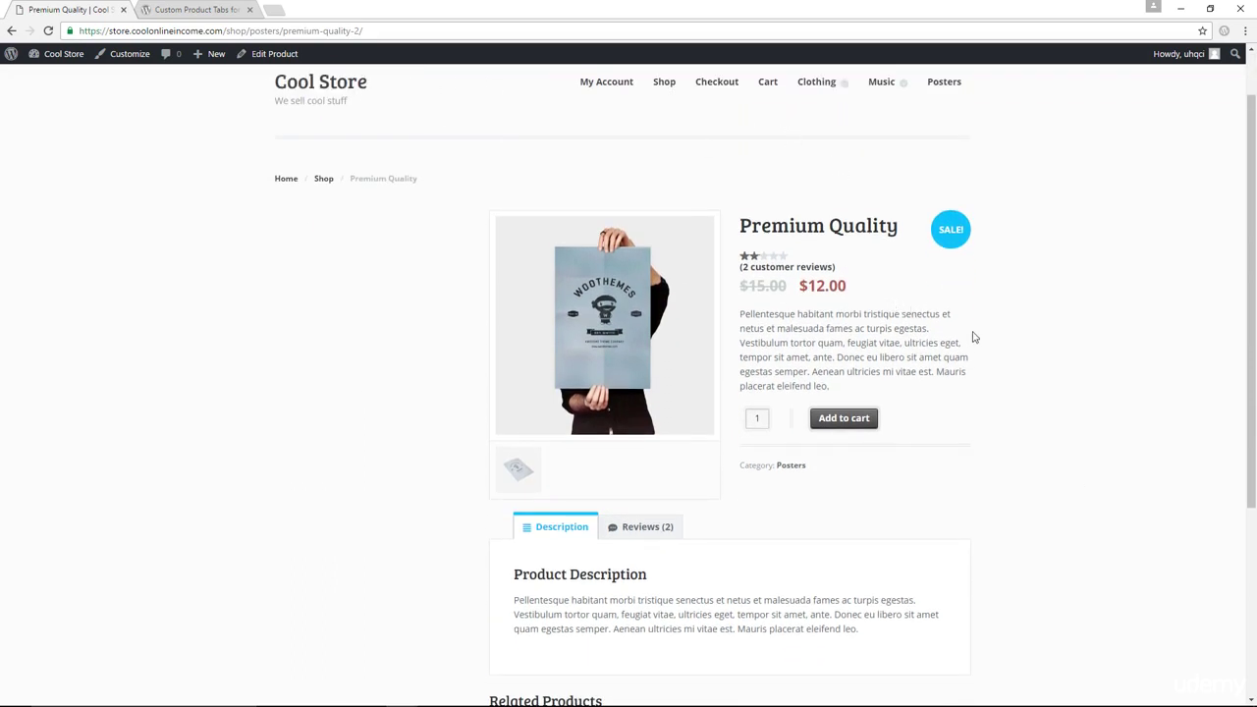
scroll(973, 337, up, 1)
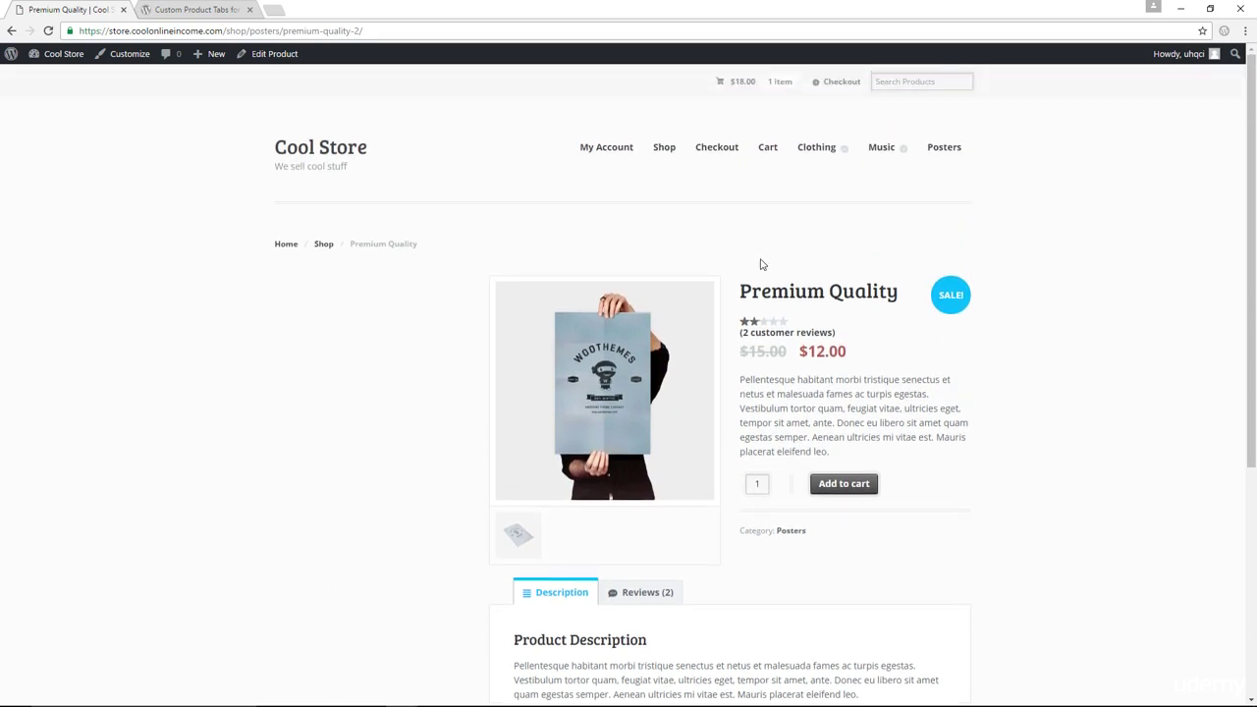
Open the Premium Quality product for editing and add a new custom tab to its product data
click(281, 57)
scroll(539, 281, down, 2)
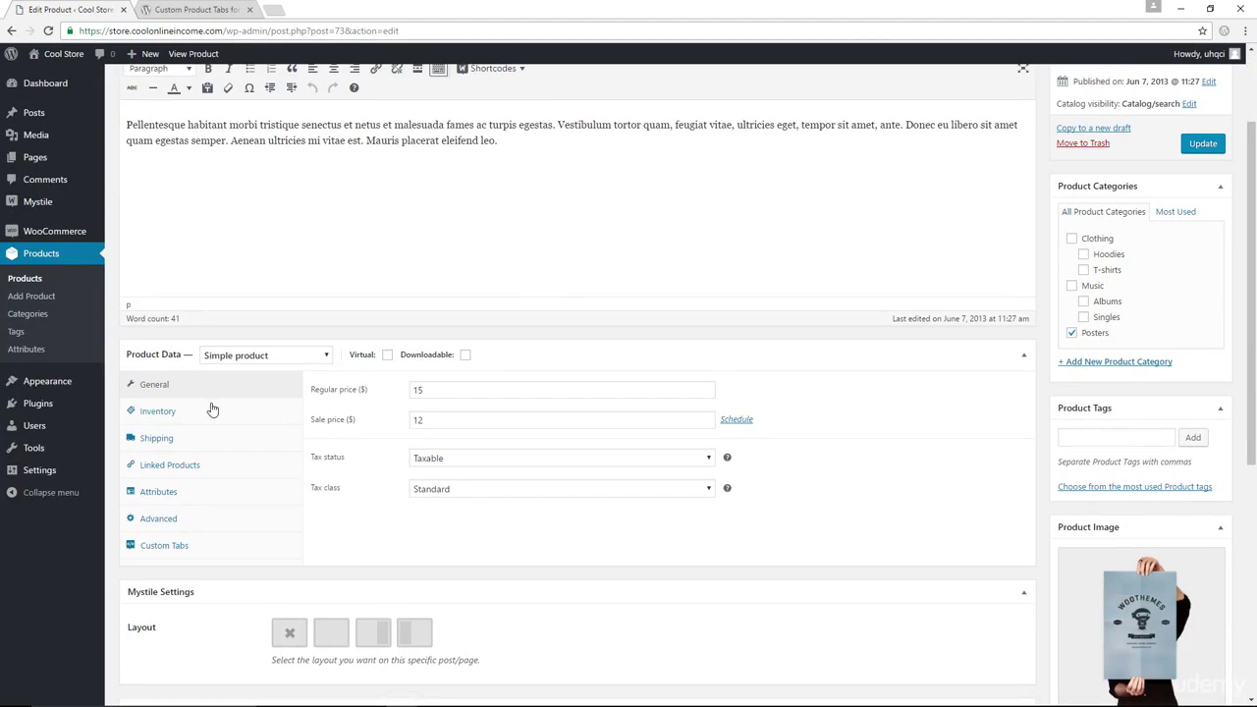
click(170, 554)
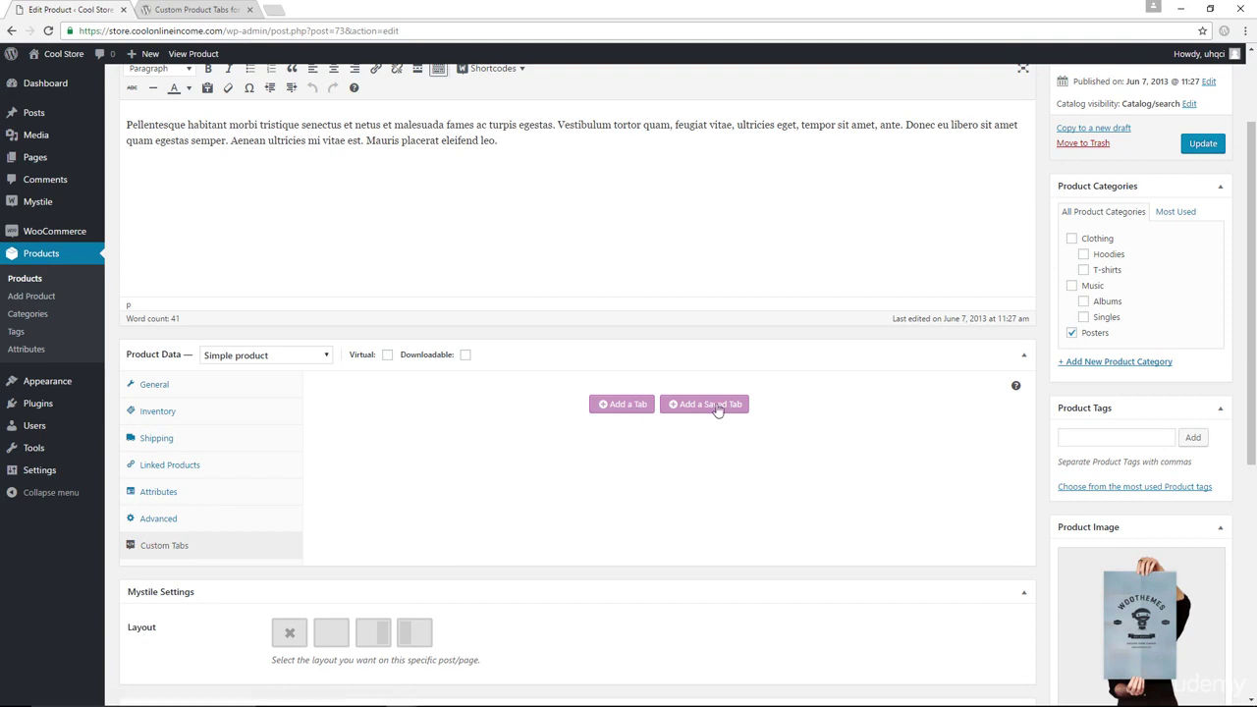
click(619, 407)
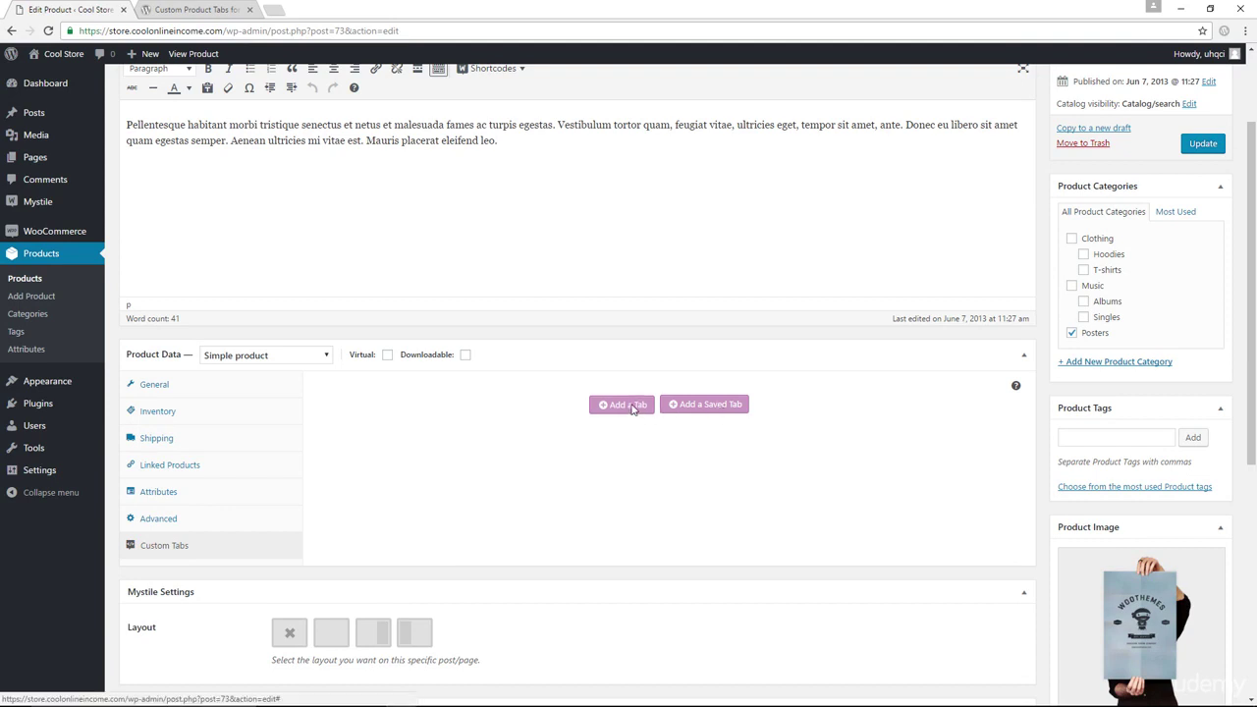
Title the custom tab "Extra Information" and enter "This product is for boys ages 10-15." as its content
click(449, 416)
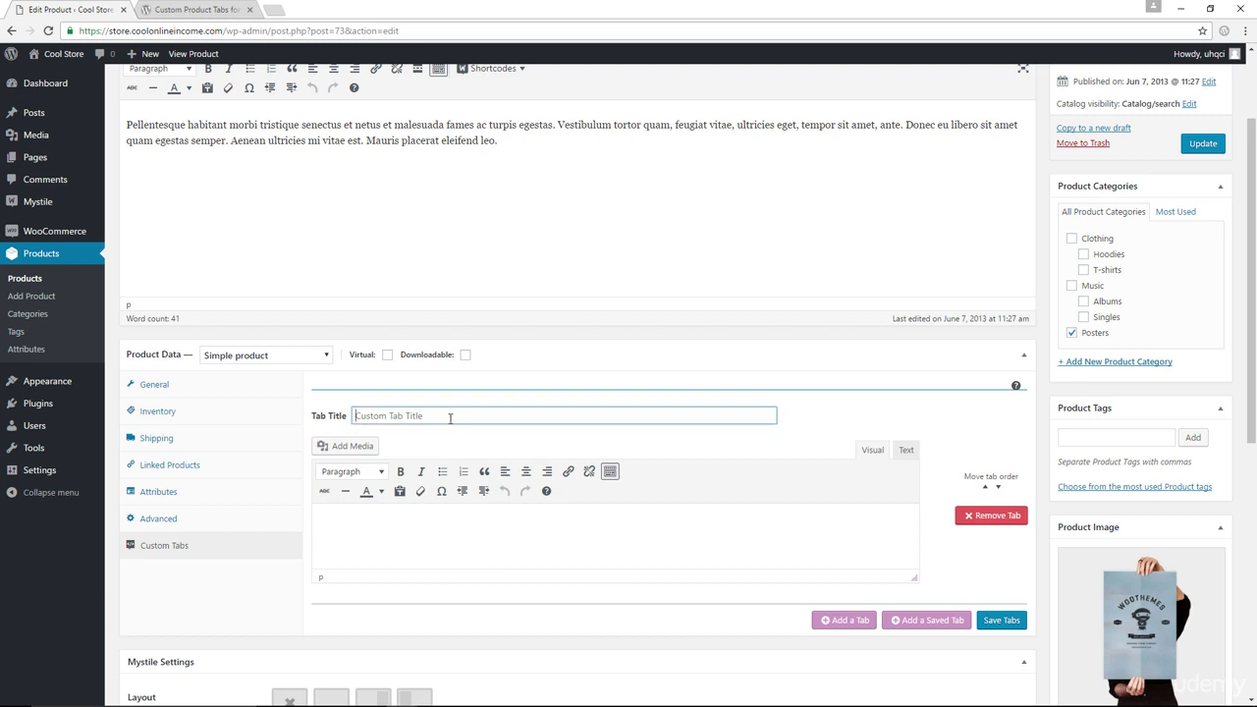
text(Extra Information)
click(397, 516)
text(Th)
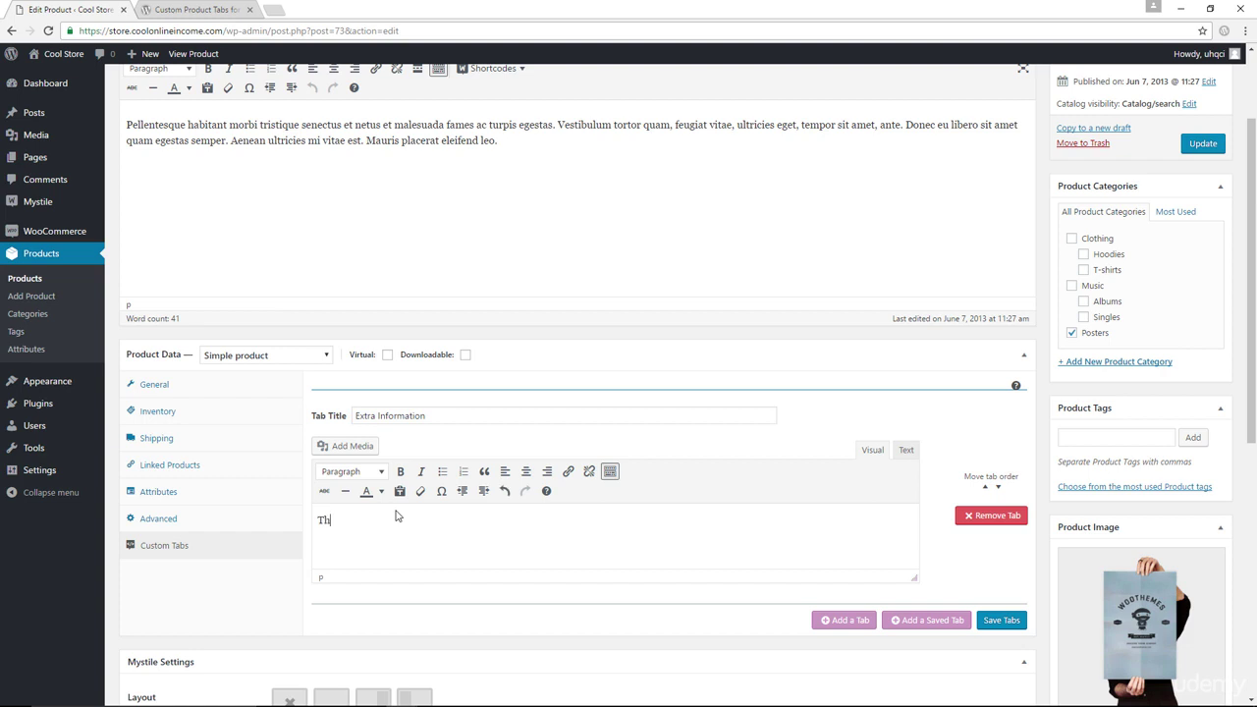
text(is product sis for boys ages 10-15.)
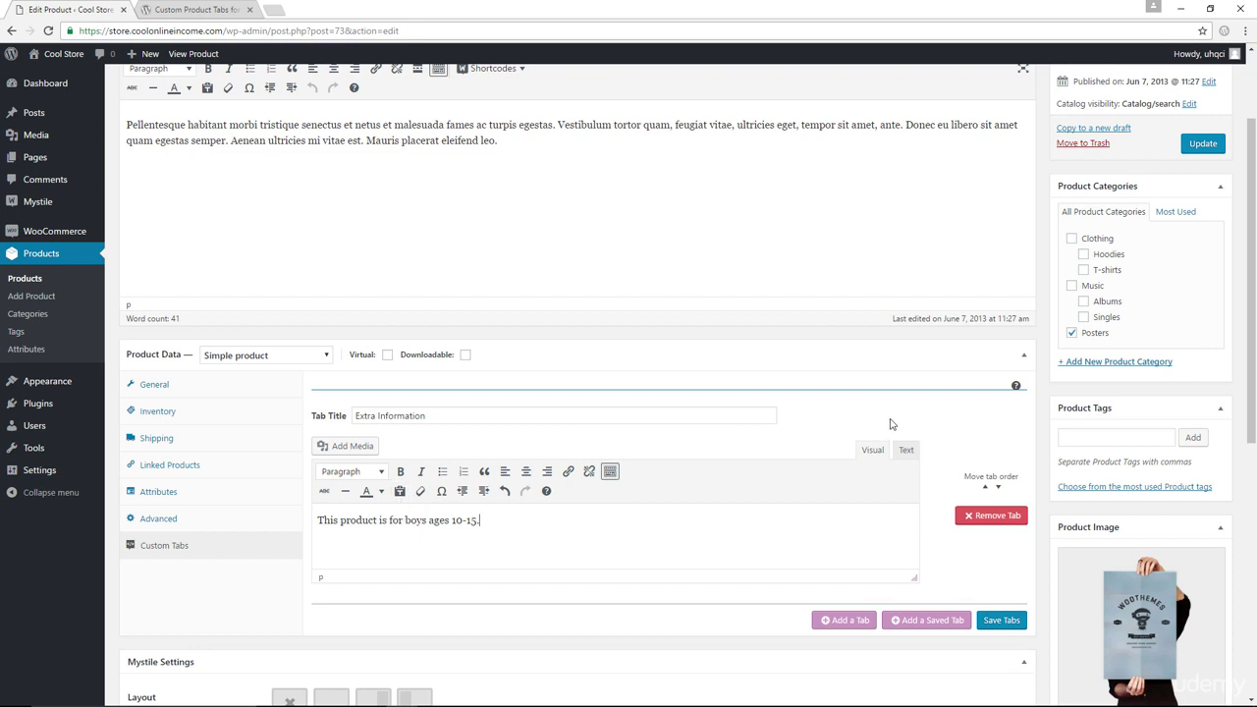
Save the custom tabs and update the Premium Quality product
scroll(943, 461, down, 1)
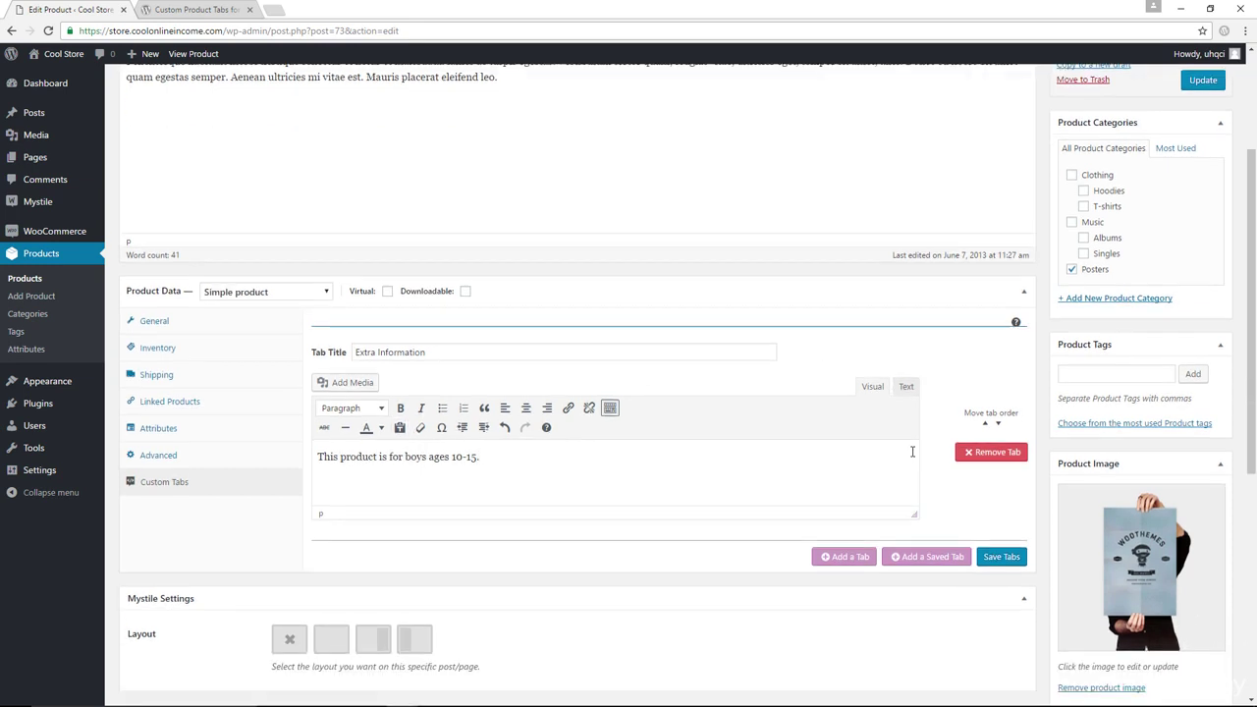
click(1006, 555)
scroll(1019, 559, up, 3)
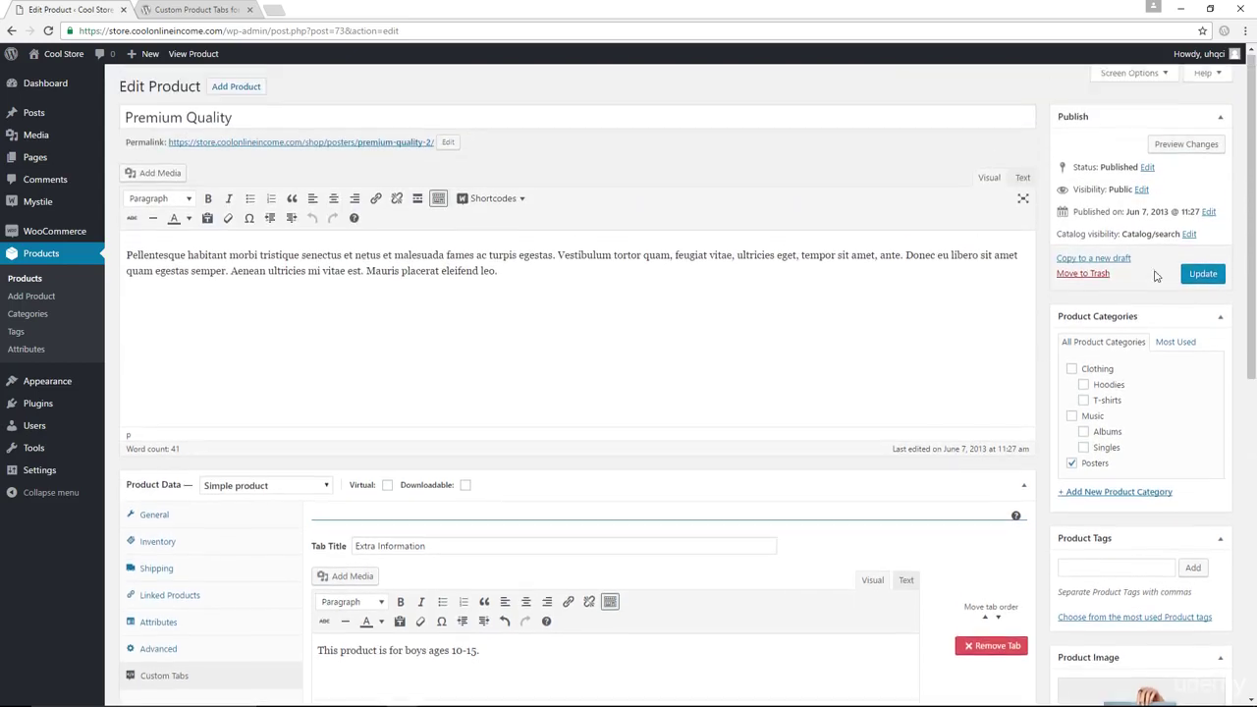
click(1203, 275)
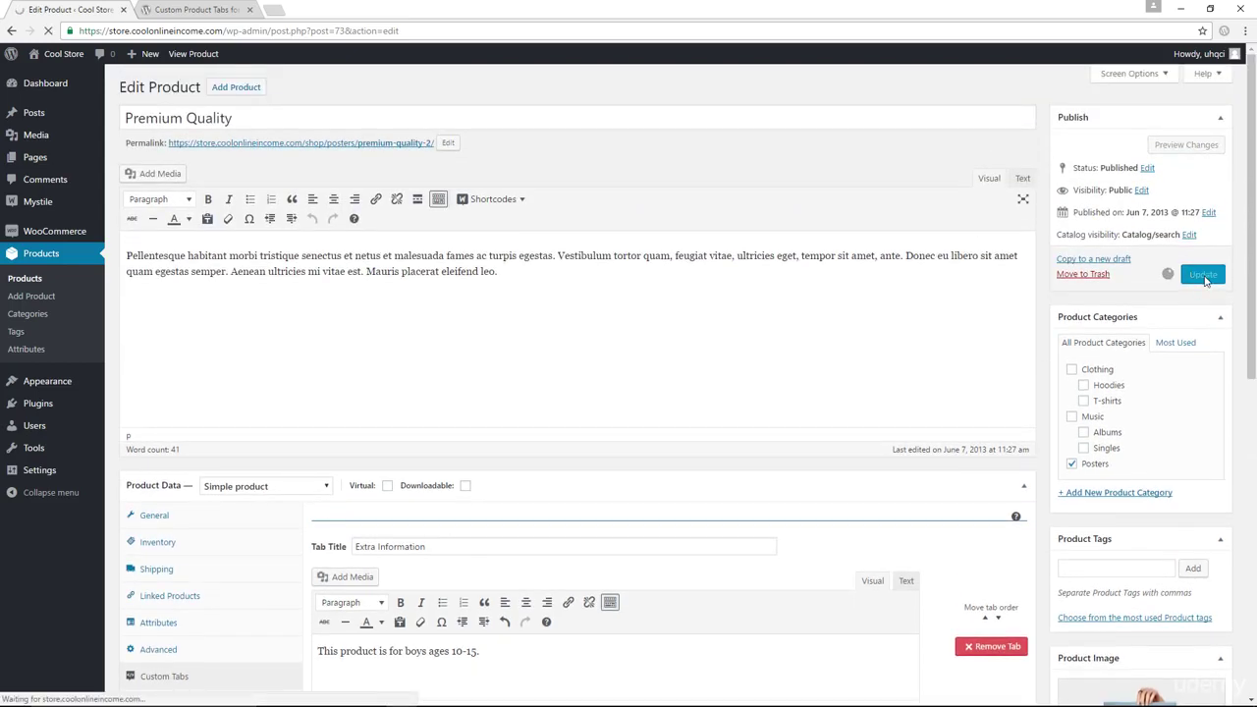
View the Premium Quality product page in the store and check the content of its Extra Information tab
click(196, 55)
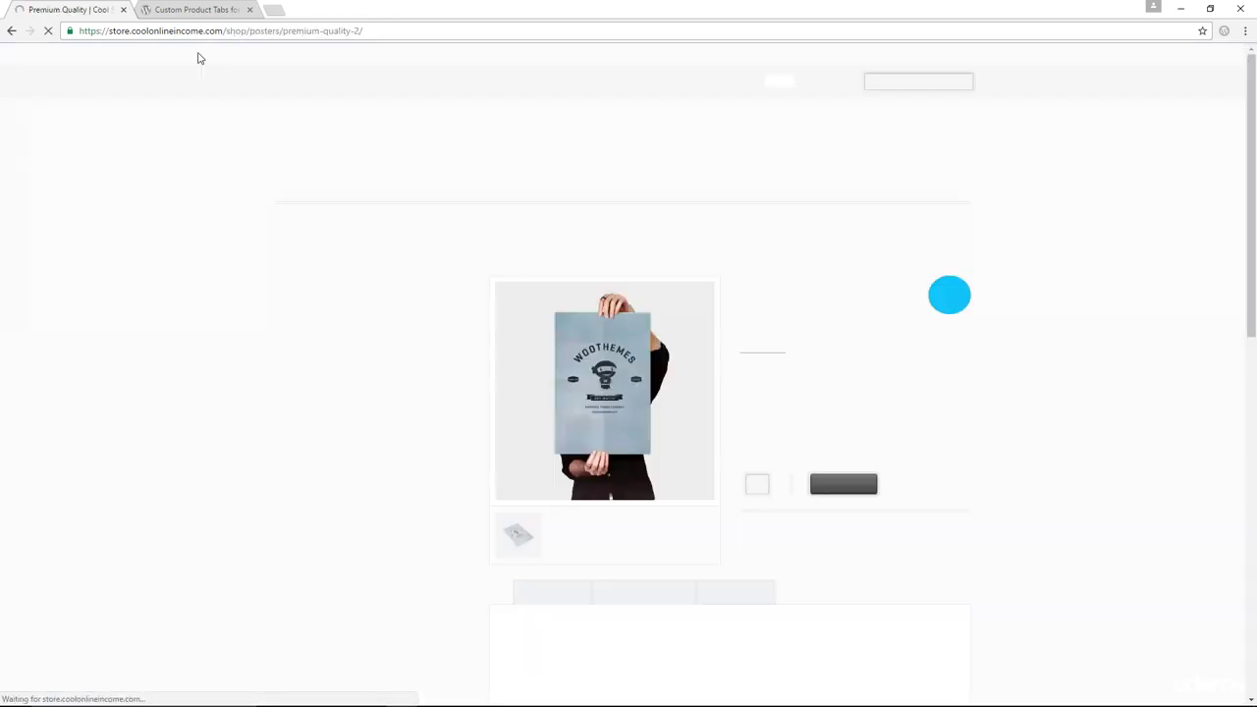
scroll(814, 460, down, 2)
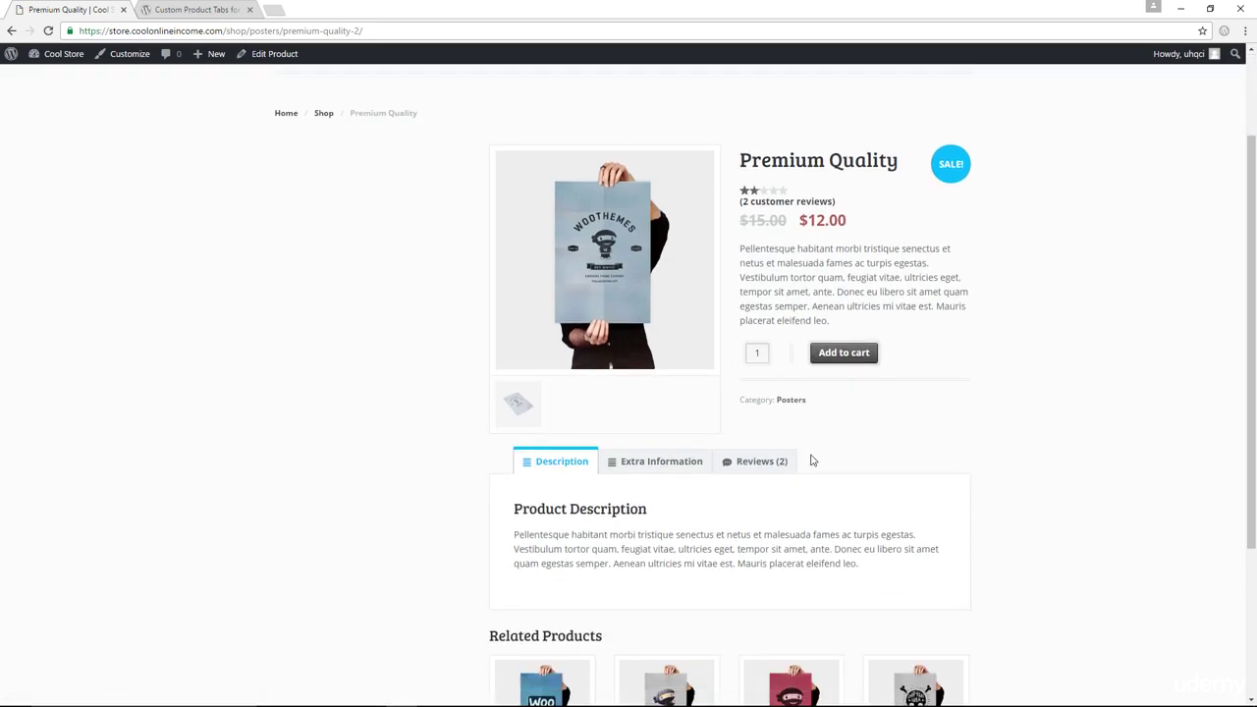
click(660, 463)
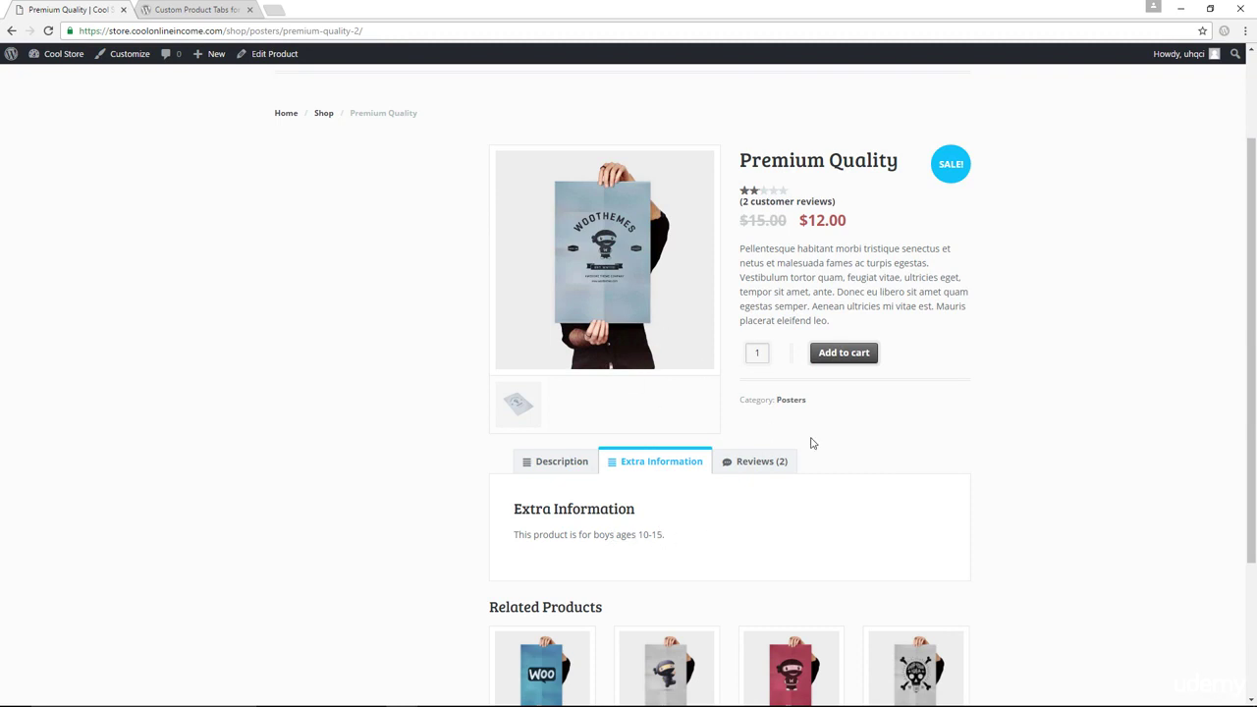
scroll(1047, 450, down, 1)
scroll(917, 351, up, 2)
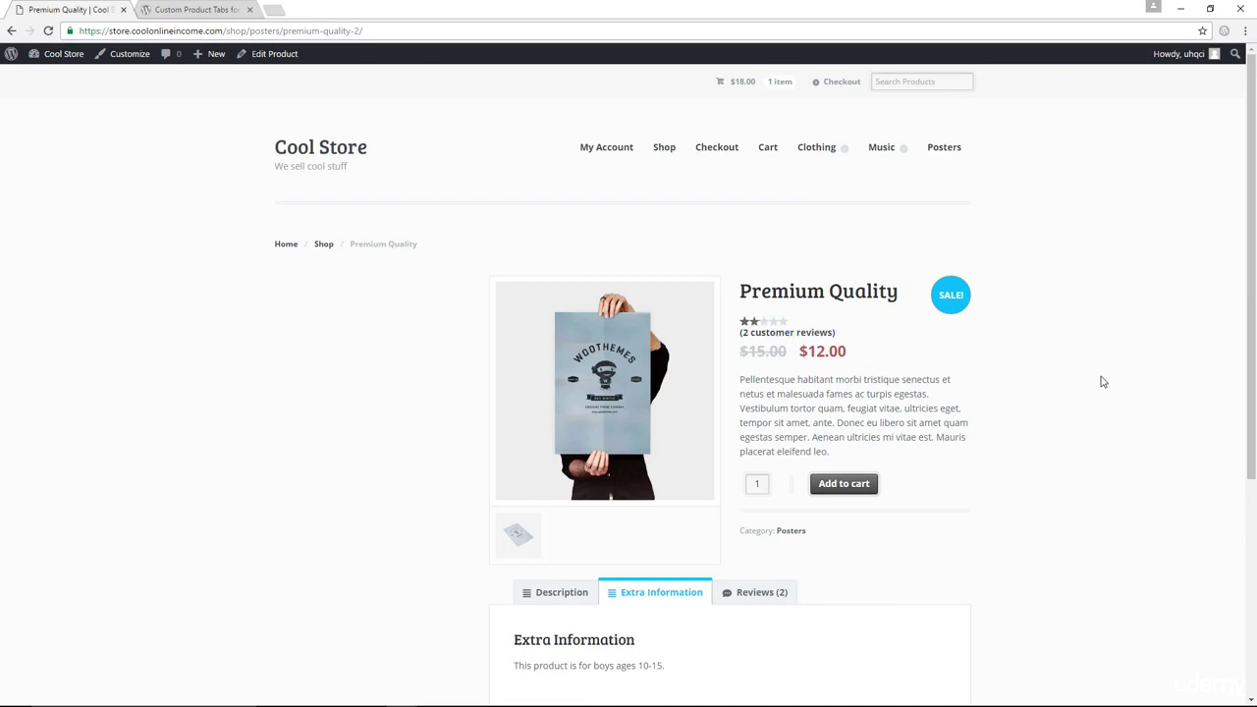
scroll(1099, 386, down, 2)
scroll(1100, 386, down, 1)
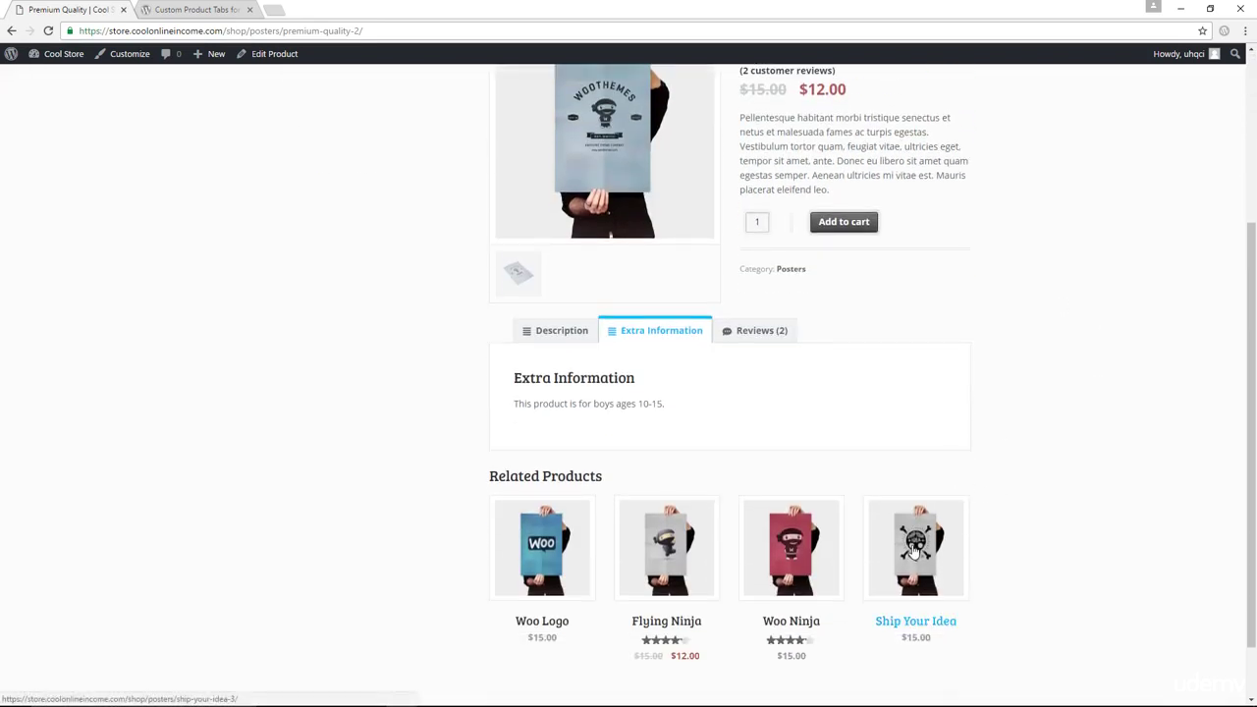
Open the related product Ship Your Idea, check its tabs, and open its custom tabs settings in the product editor
click(914, 550)
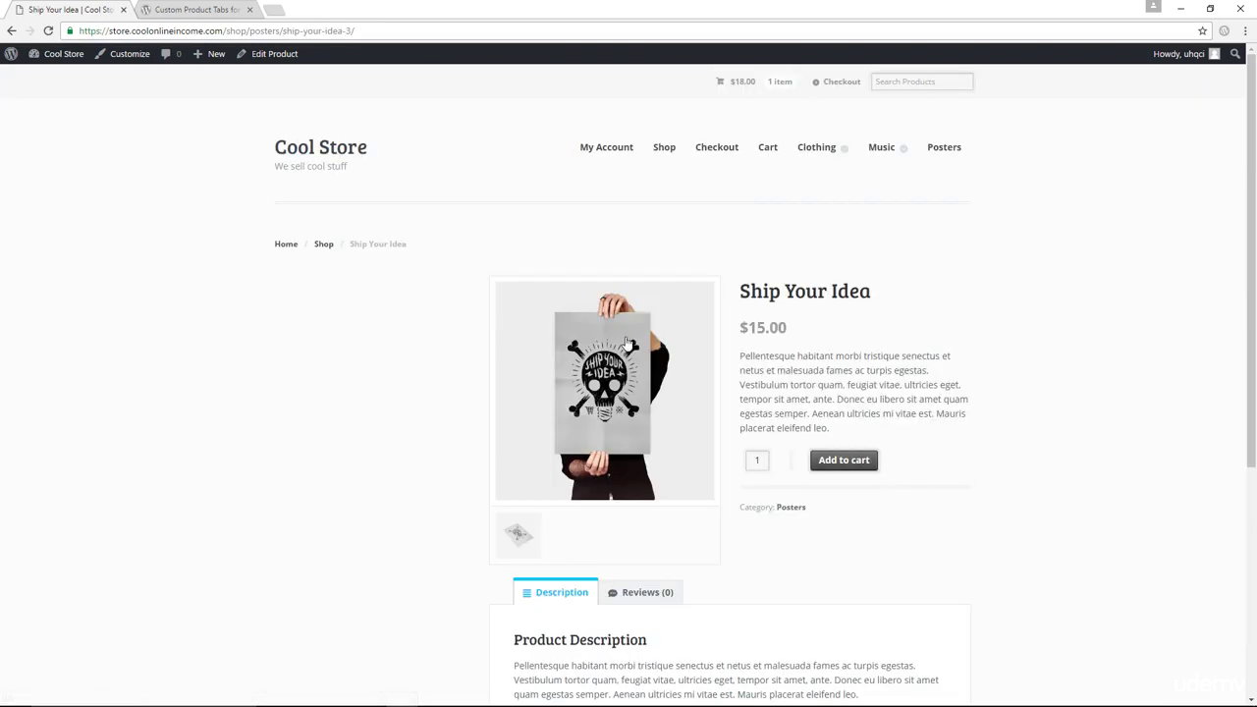
scroll(764, 332, down, 1)
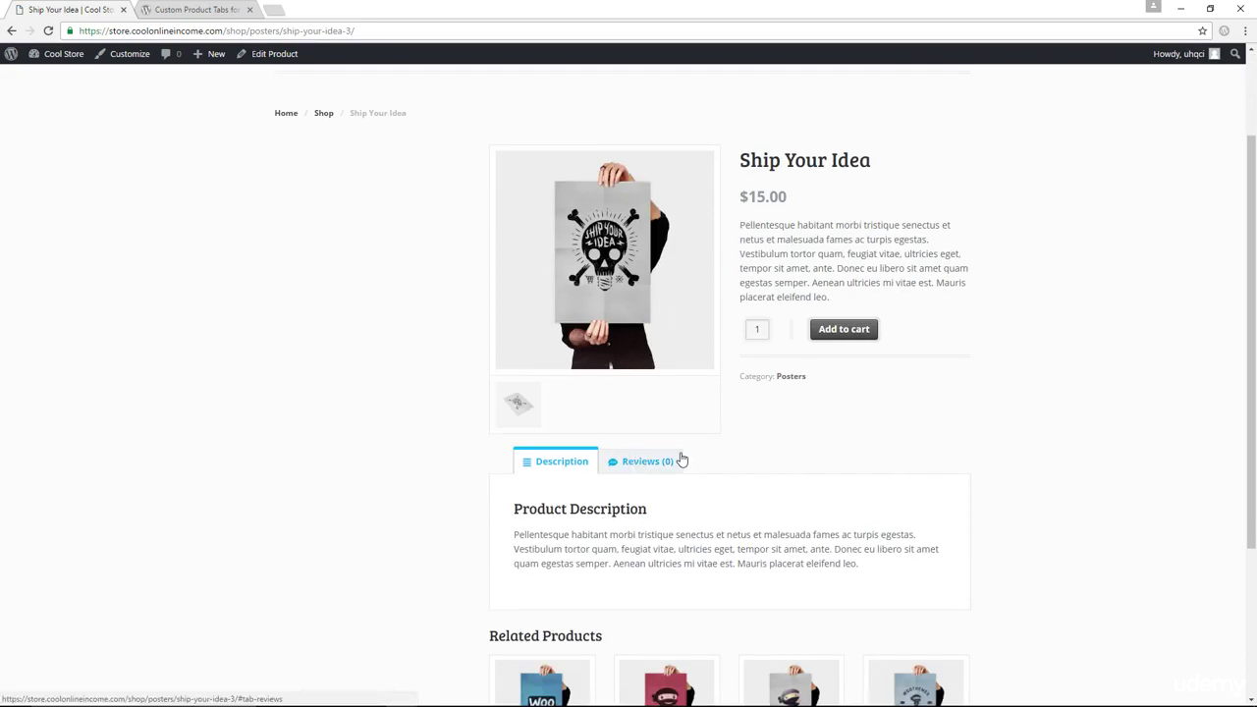
click(276, 54)
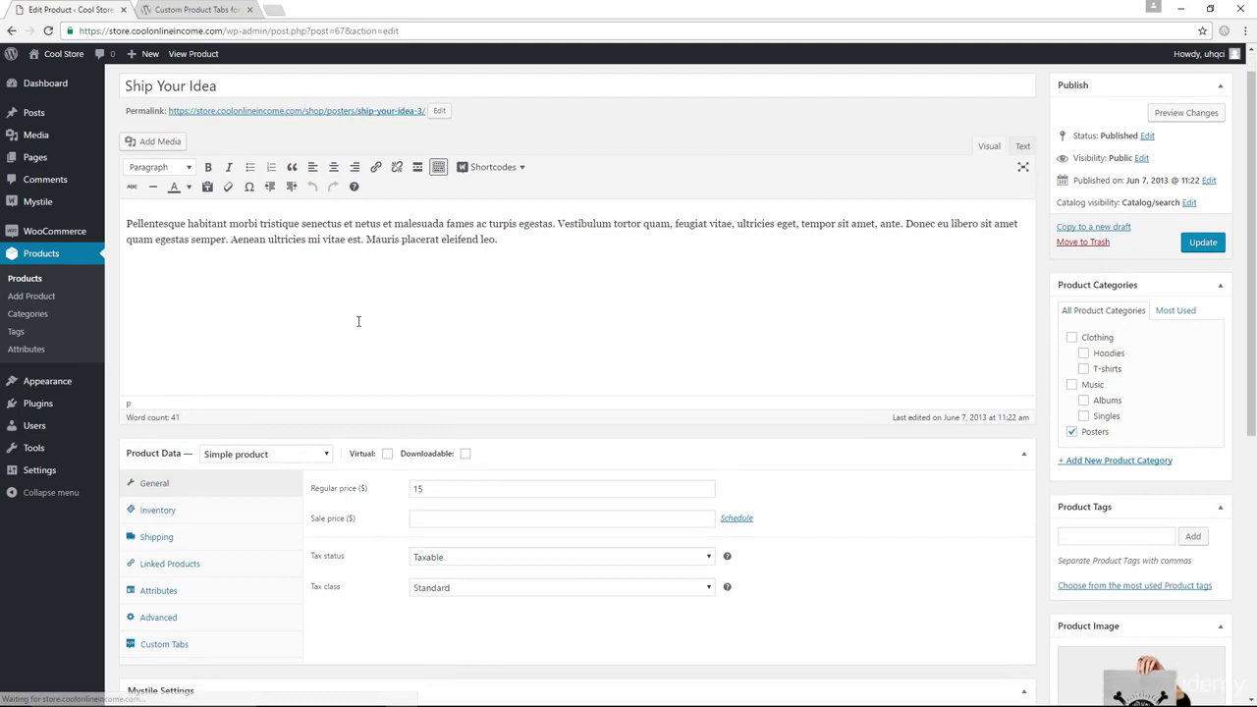
scroll(233, 497, down, 5)
click(187, 423)
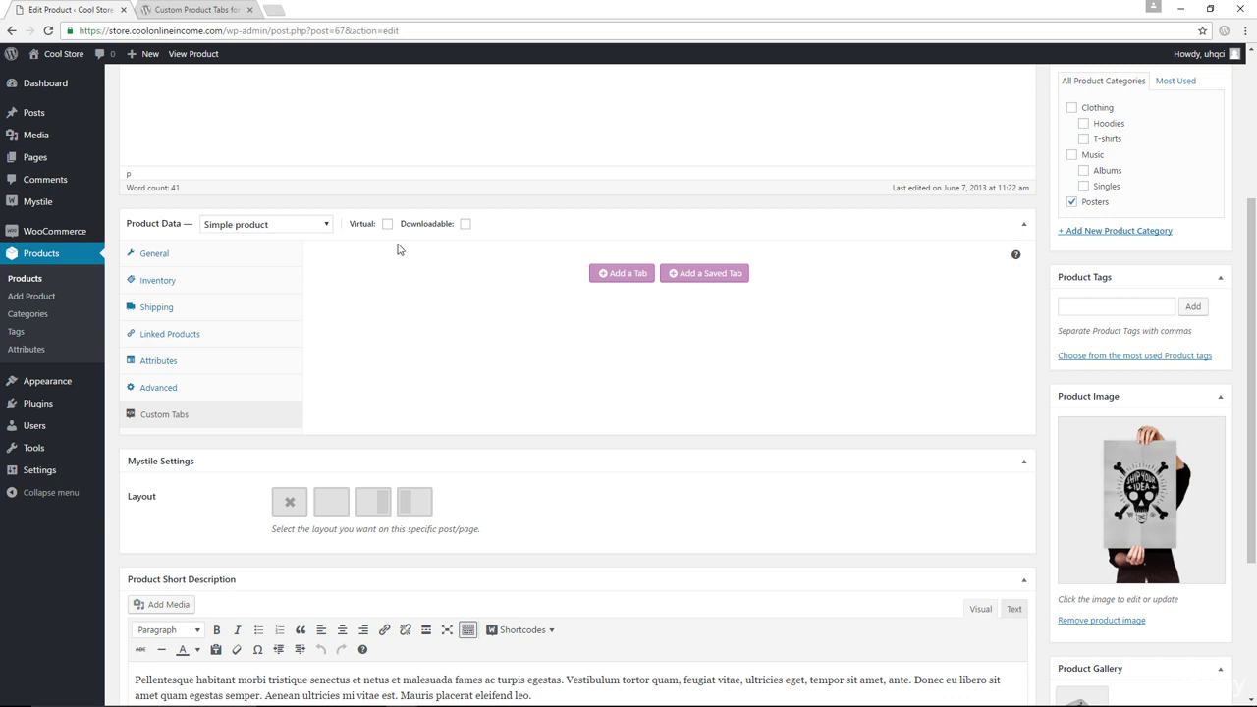
Create a new saved tab in the Custom Product Tabs for WooCommerce settings and title it "Shipping Information"
mouse_move(59, 475)
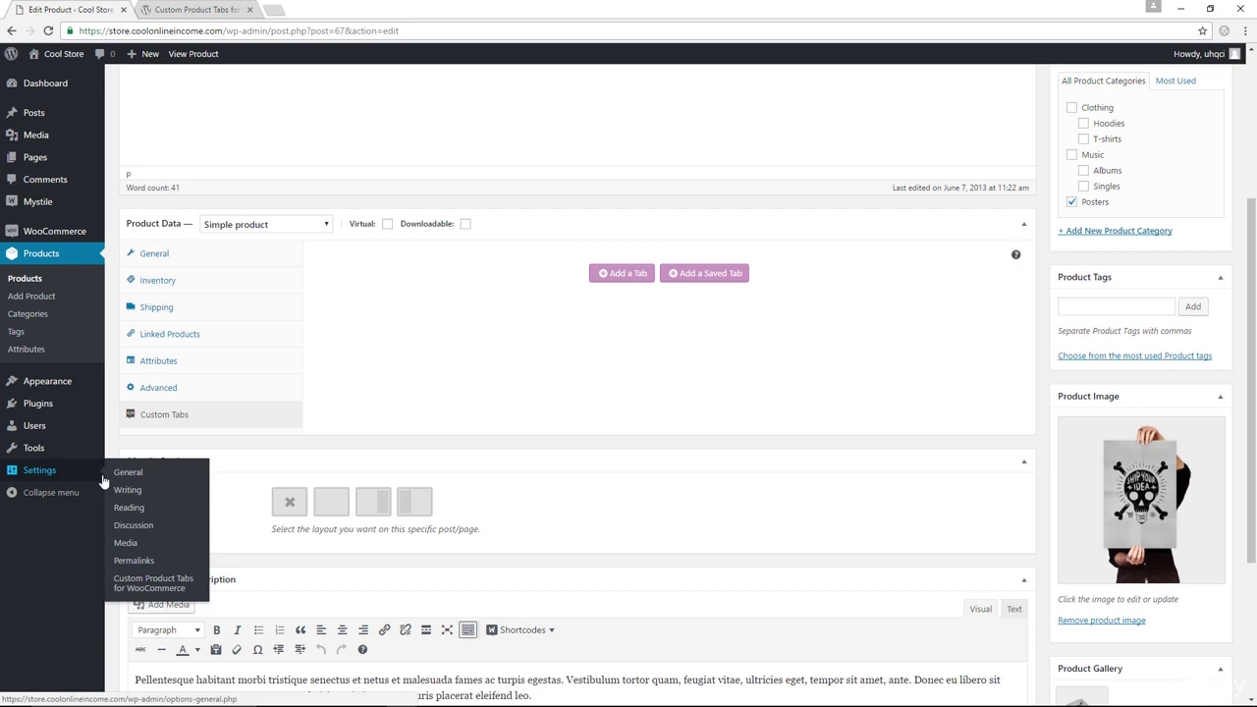
click(162, 589)
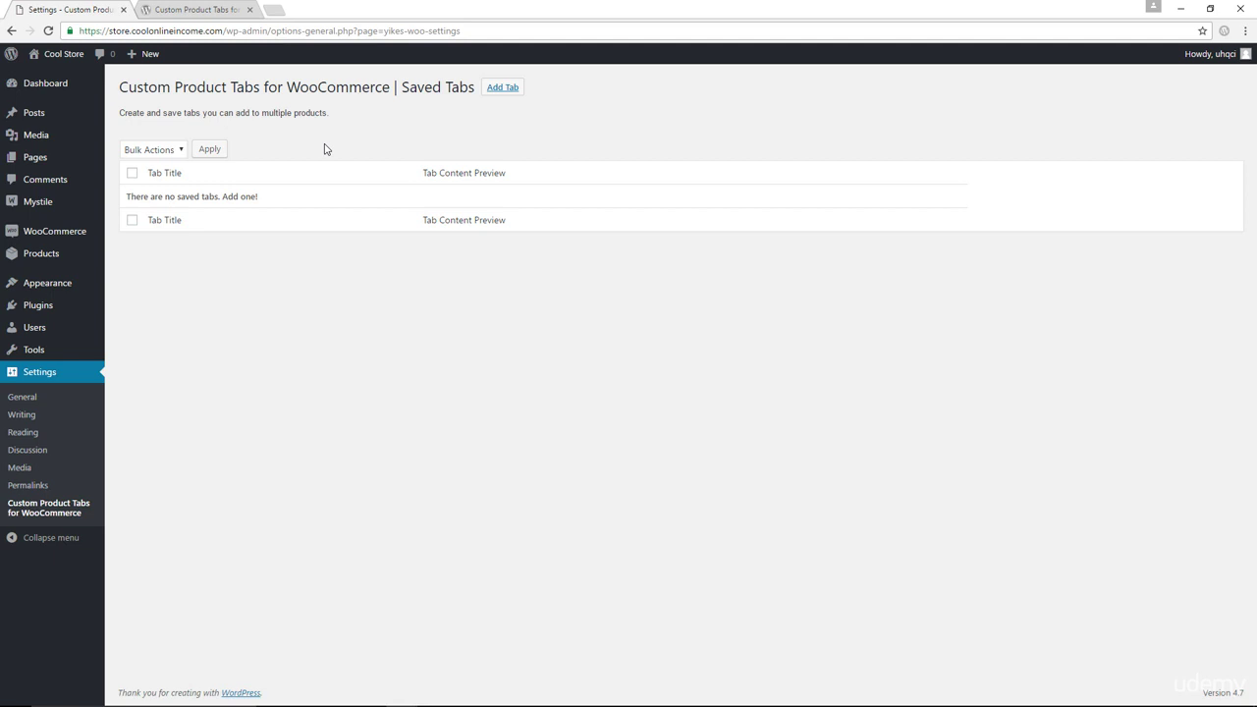
click(503, 88)
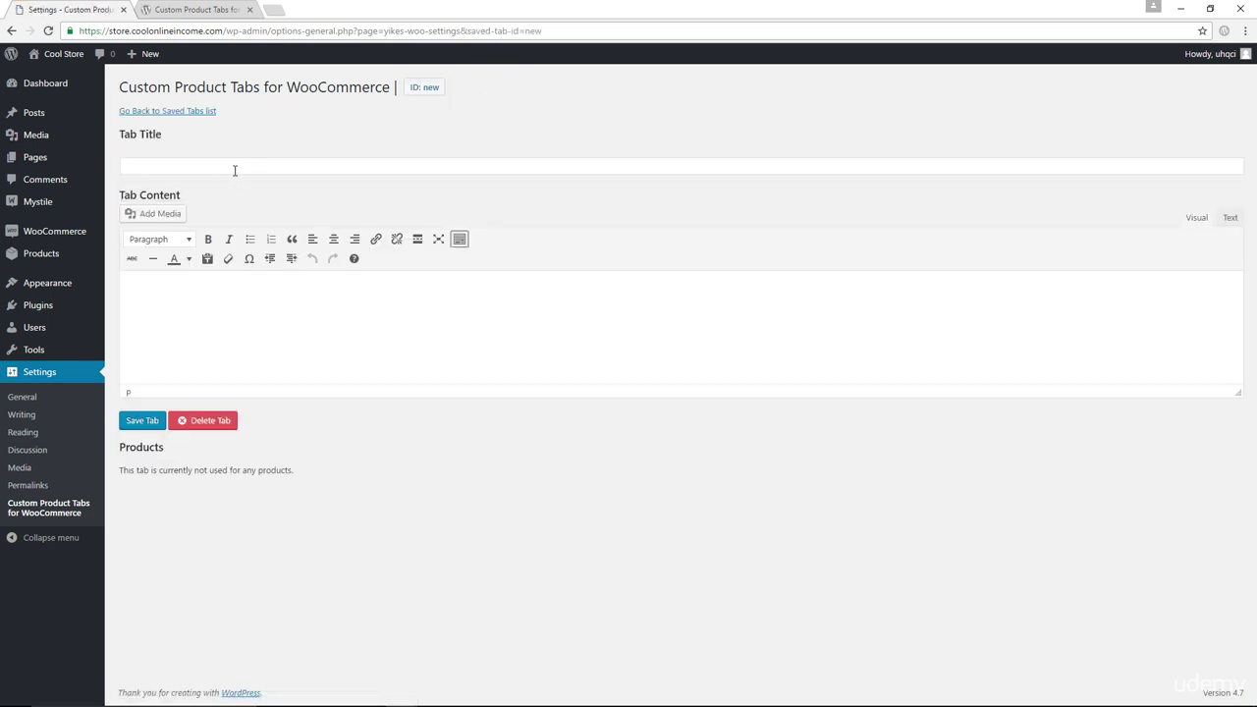
click(235, 167)
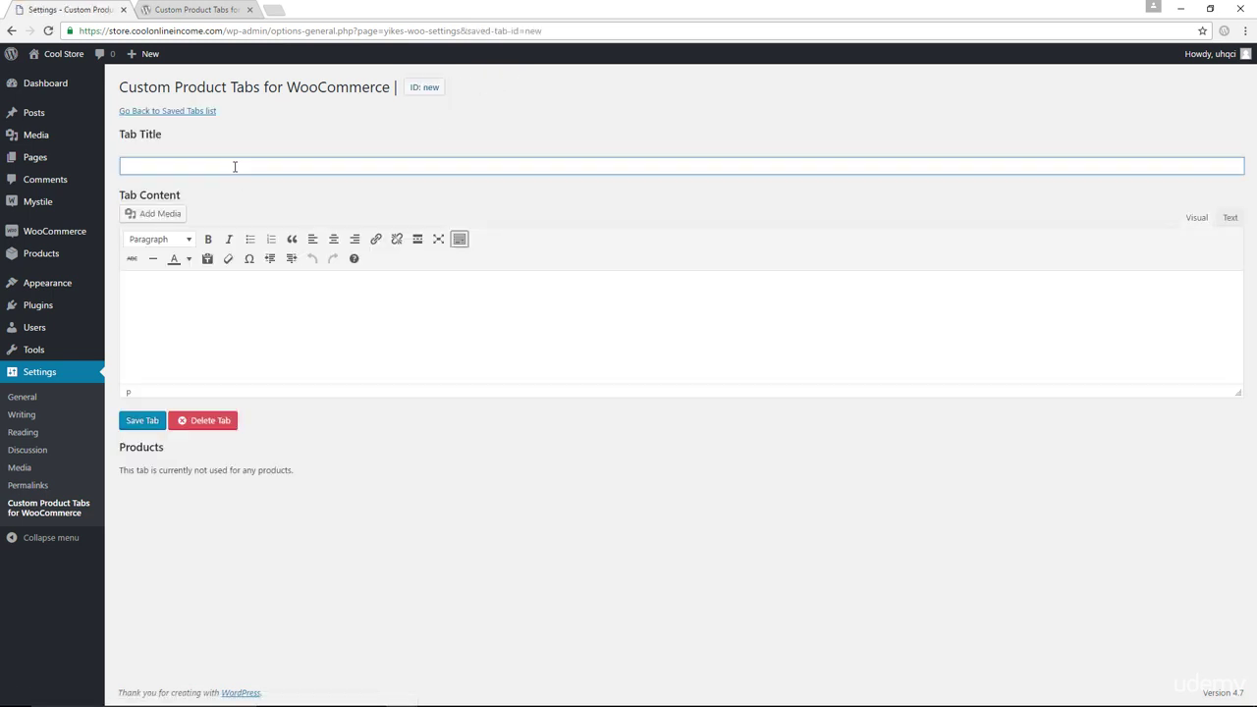
text(Shipping Info)
key(BackSpace)
text(mation)
Enter "This product ships to all parts of the world" as the saved tab's content and save the tab
click(237, 295)
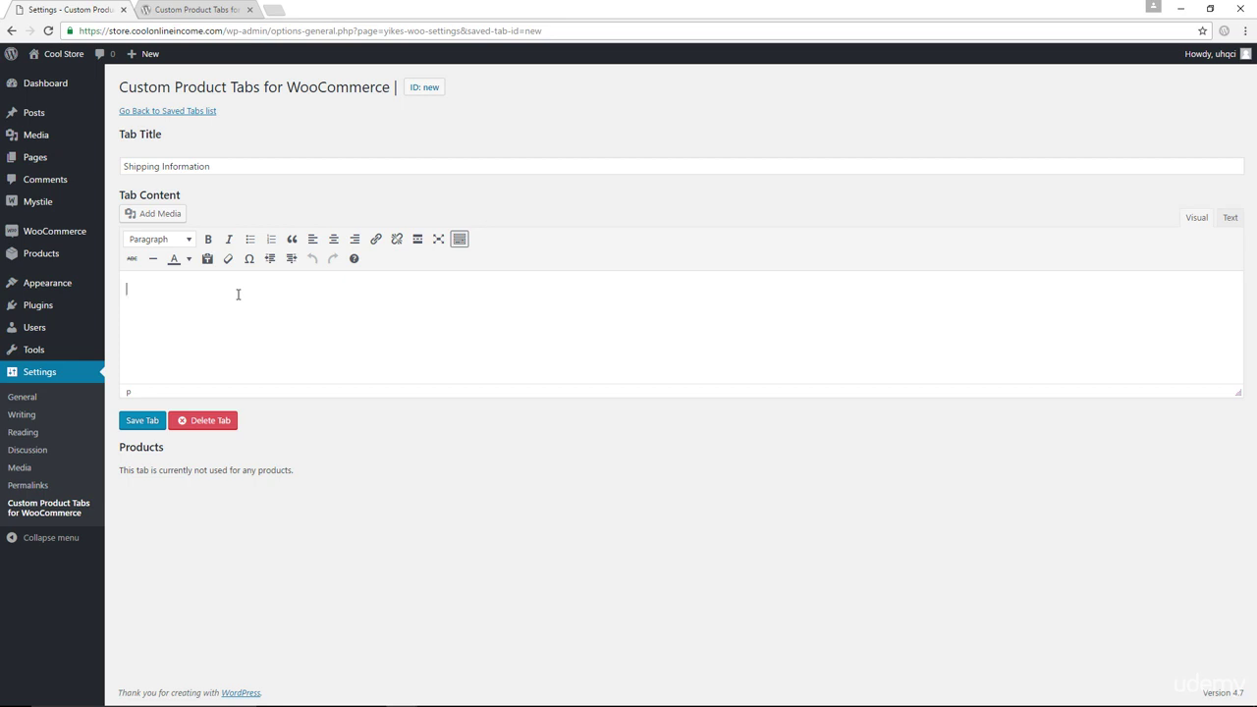
text(This po)
text(oduct ships to all parts of the world)
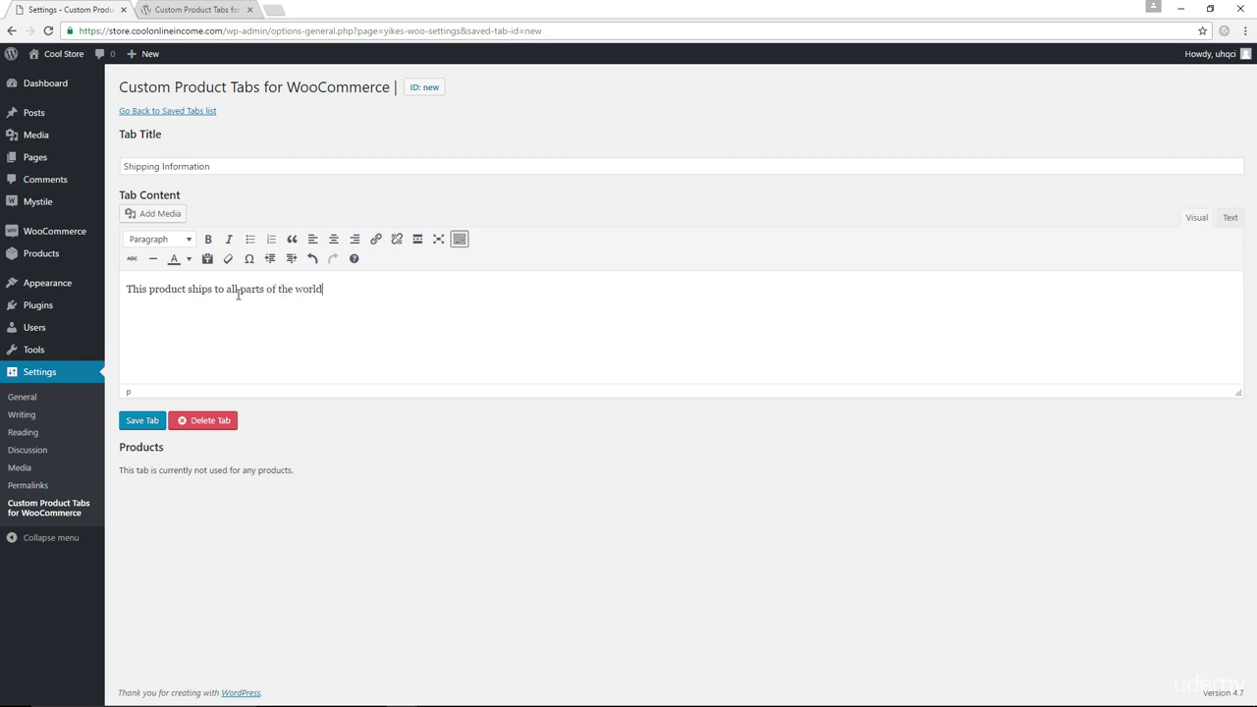
click(145, 428)
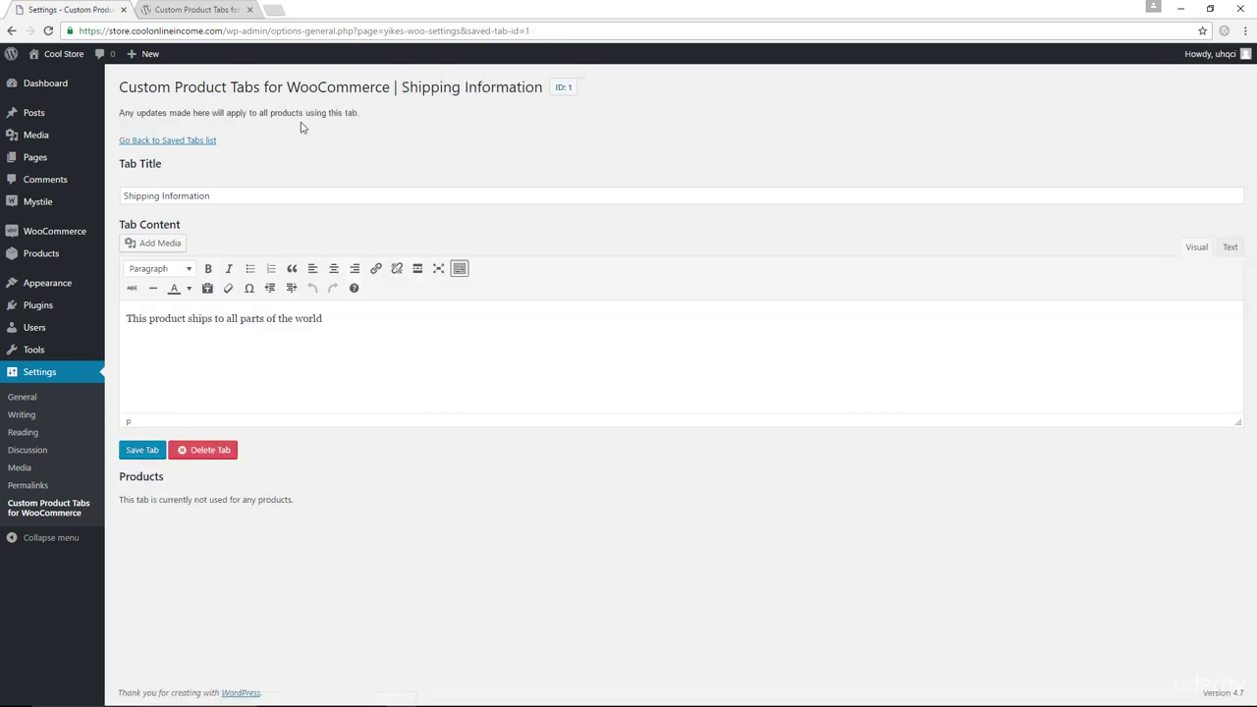
Open the store's shop page and view the $15.00 Ship Your Idea poster and its product tabs
click(36, 54)
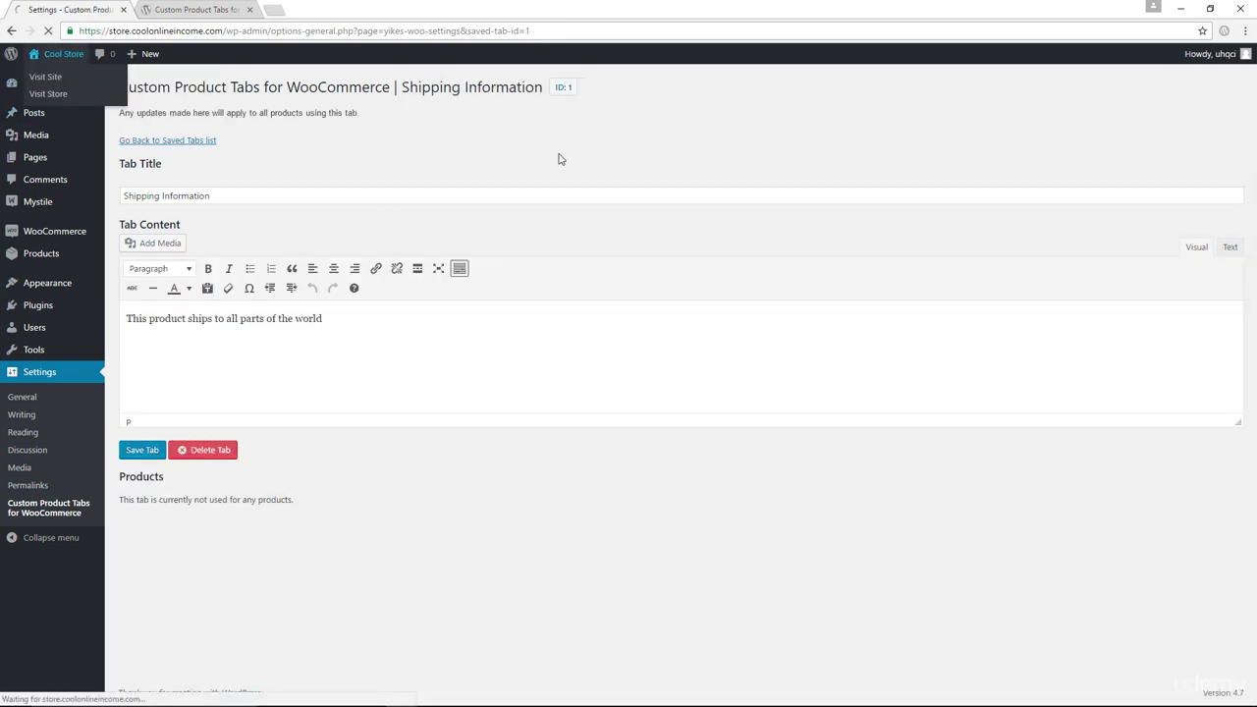
click(664, 147)
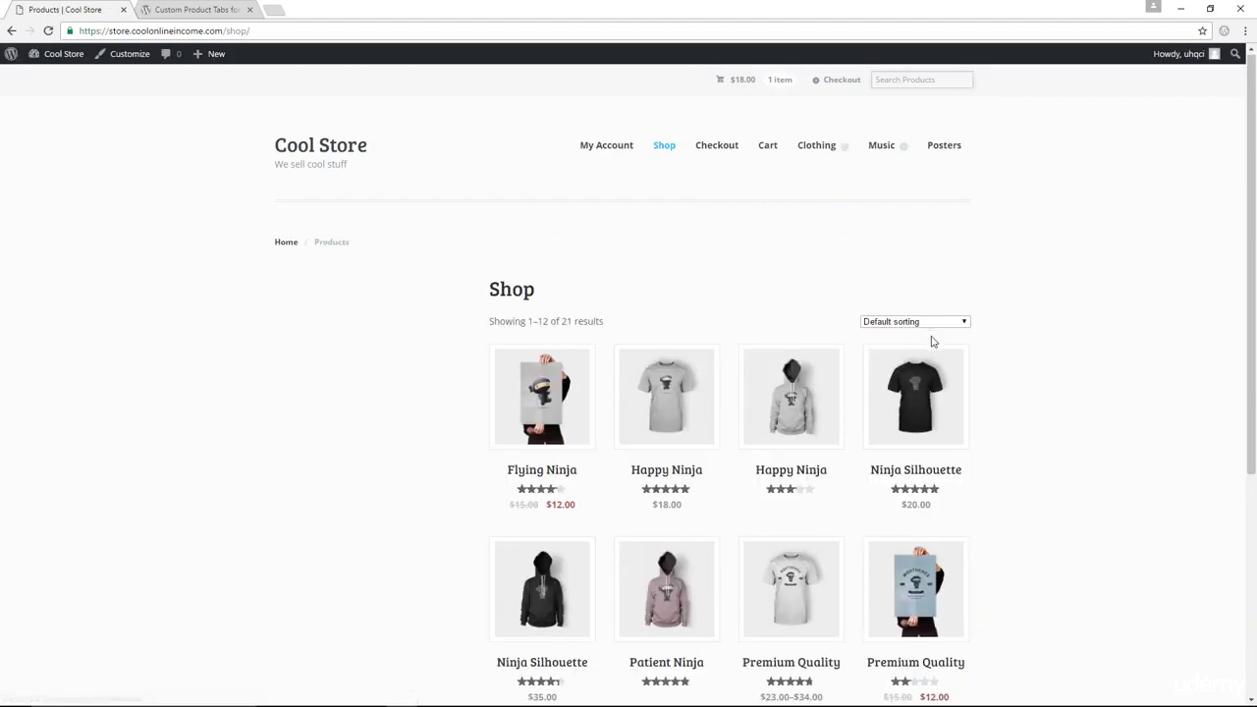
scroll(941, 337, down, 3)
scroll(941, 337, down, 1)
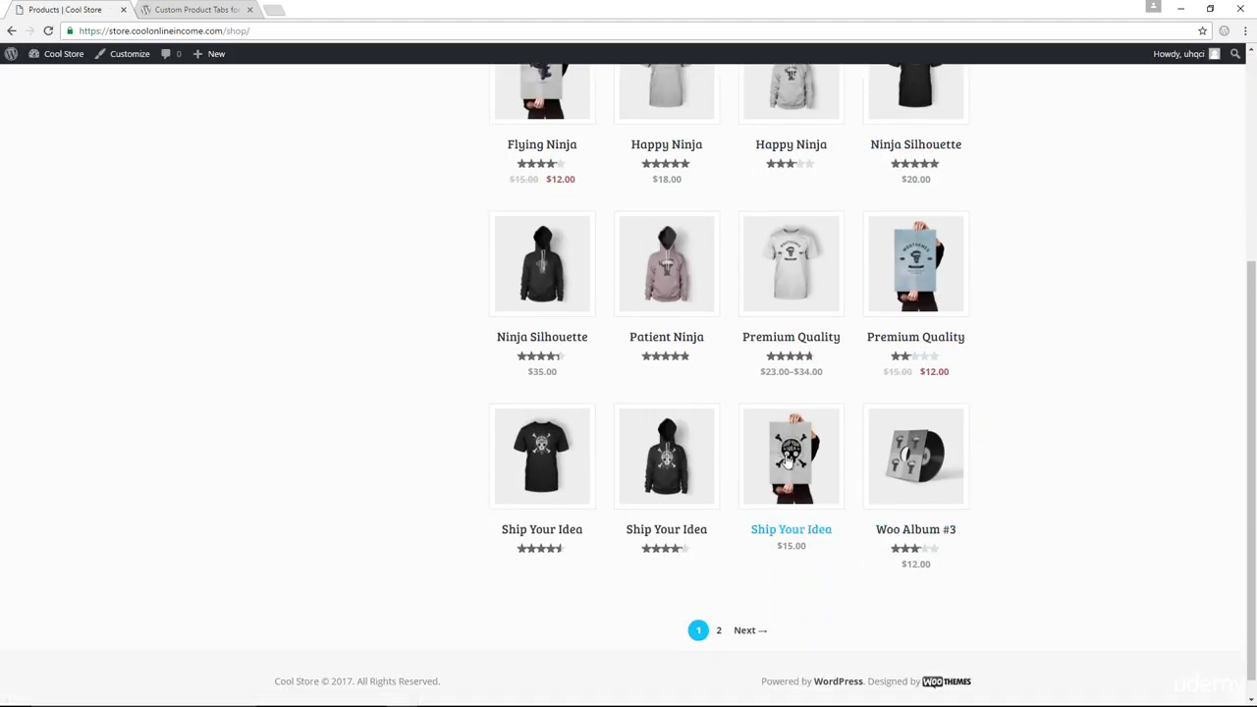
click(792, 457)
scroll(913, 353, down, 2)
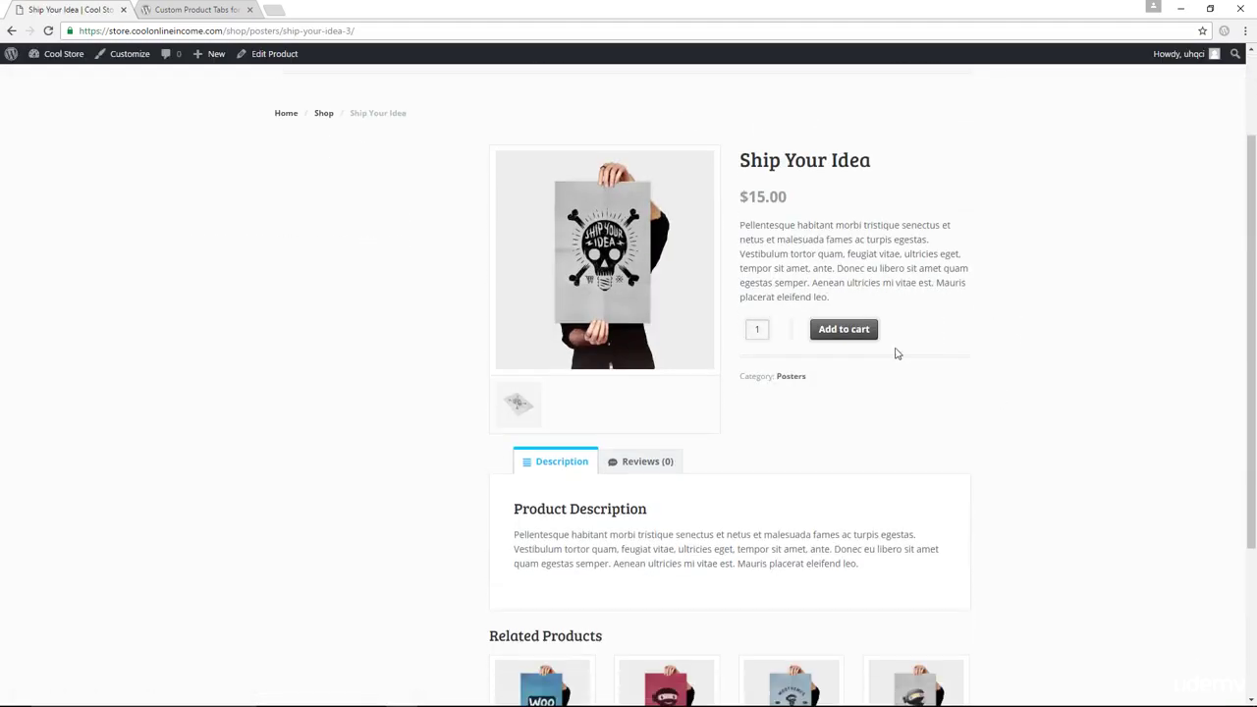
scroll(898, 350, up, 1)
Open the Ship Your Idea poster for editing and add the saved tab "Shipping Information" to its custom tabs
click(283, 54)
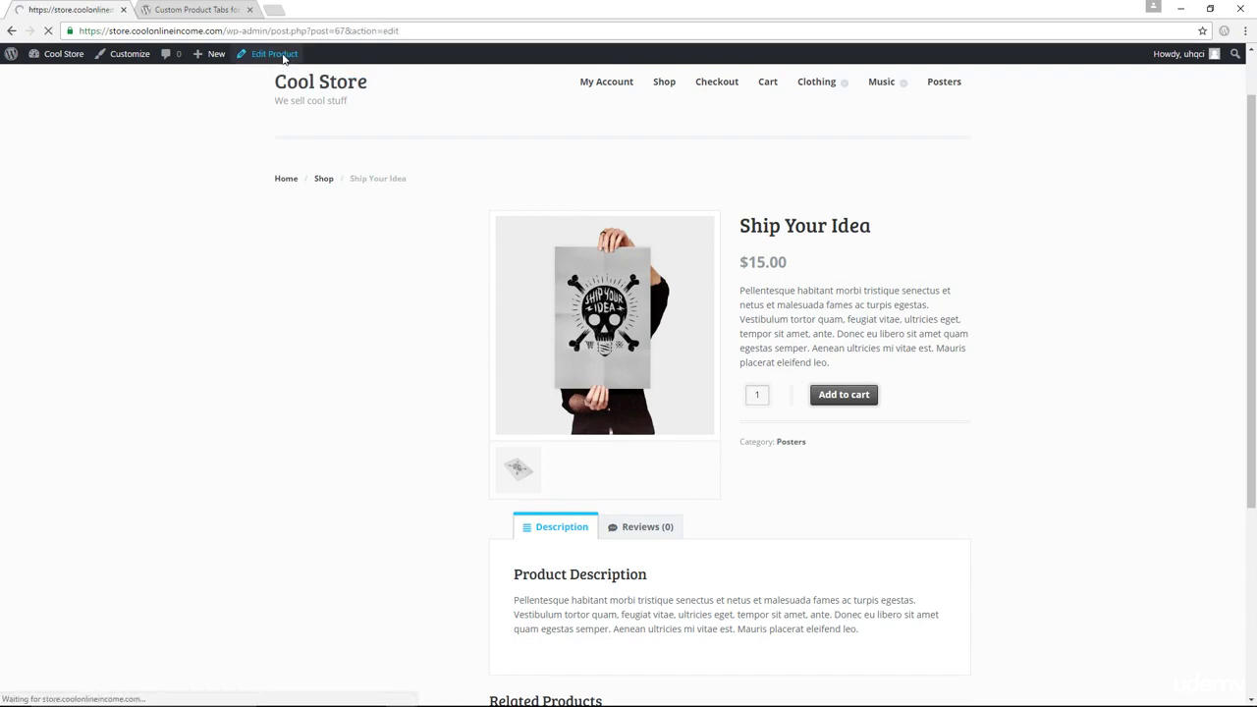
scroll(222, 513, down, 2)
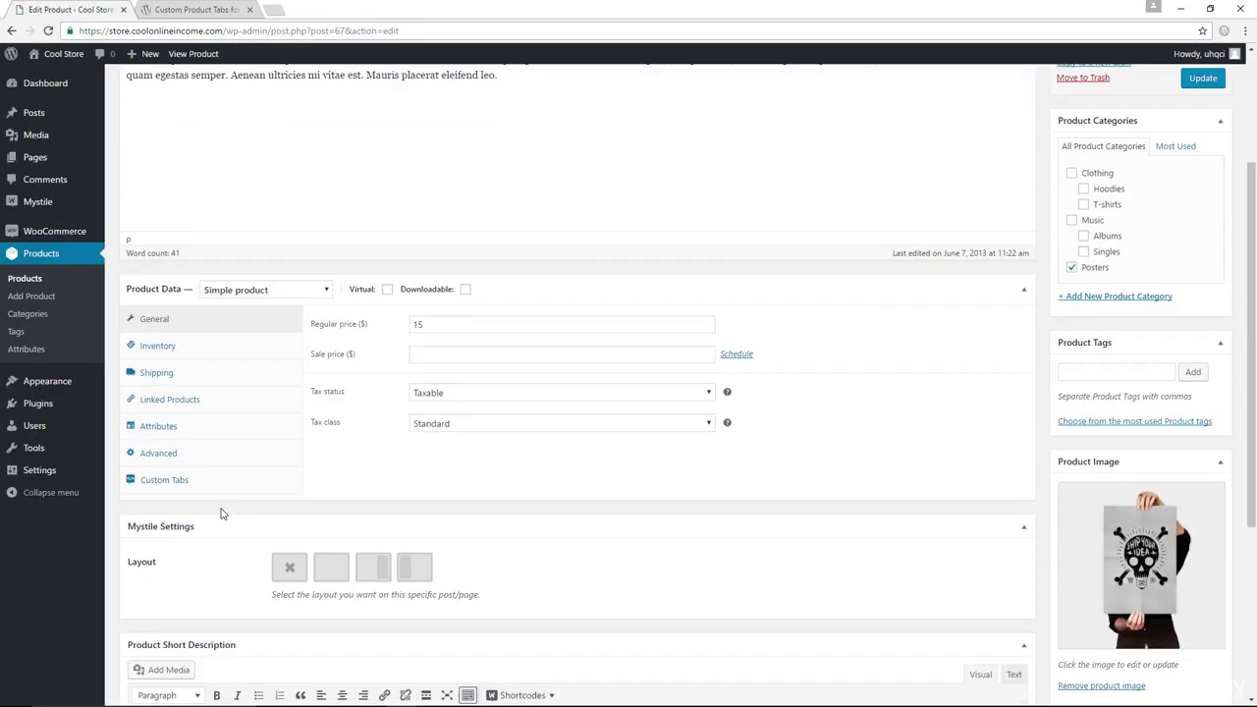
click(169, 483)
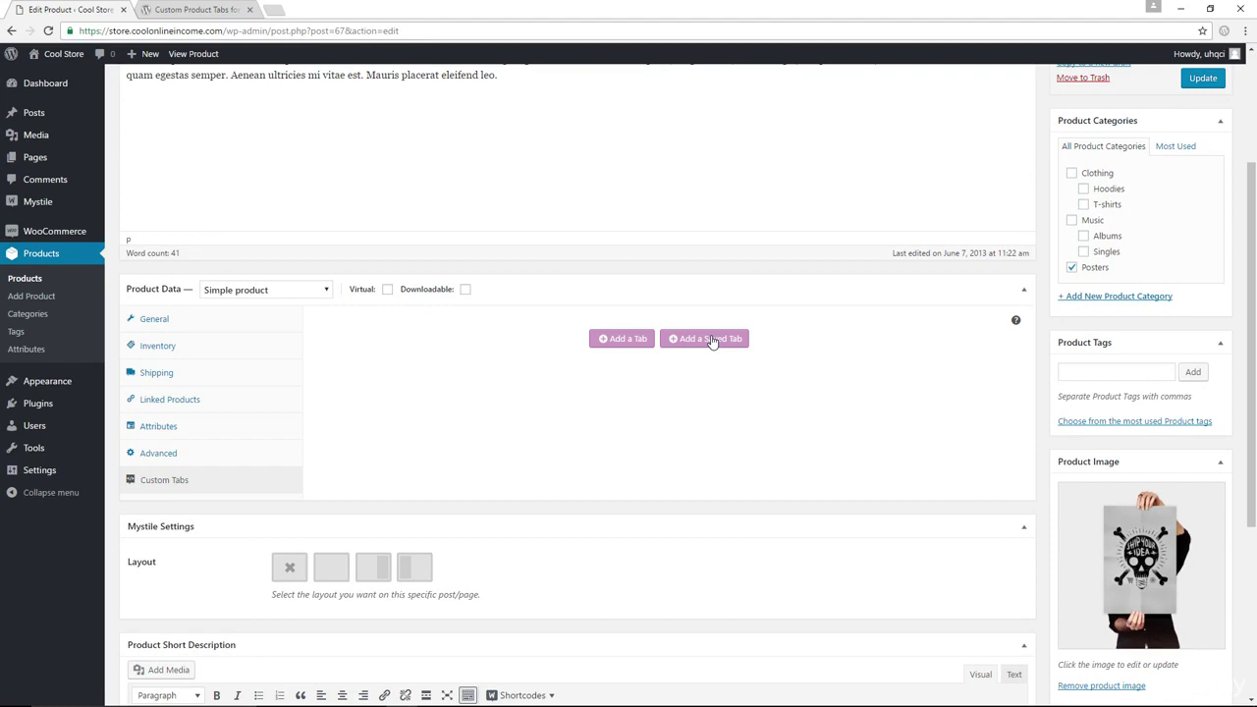
click(715, 348)
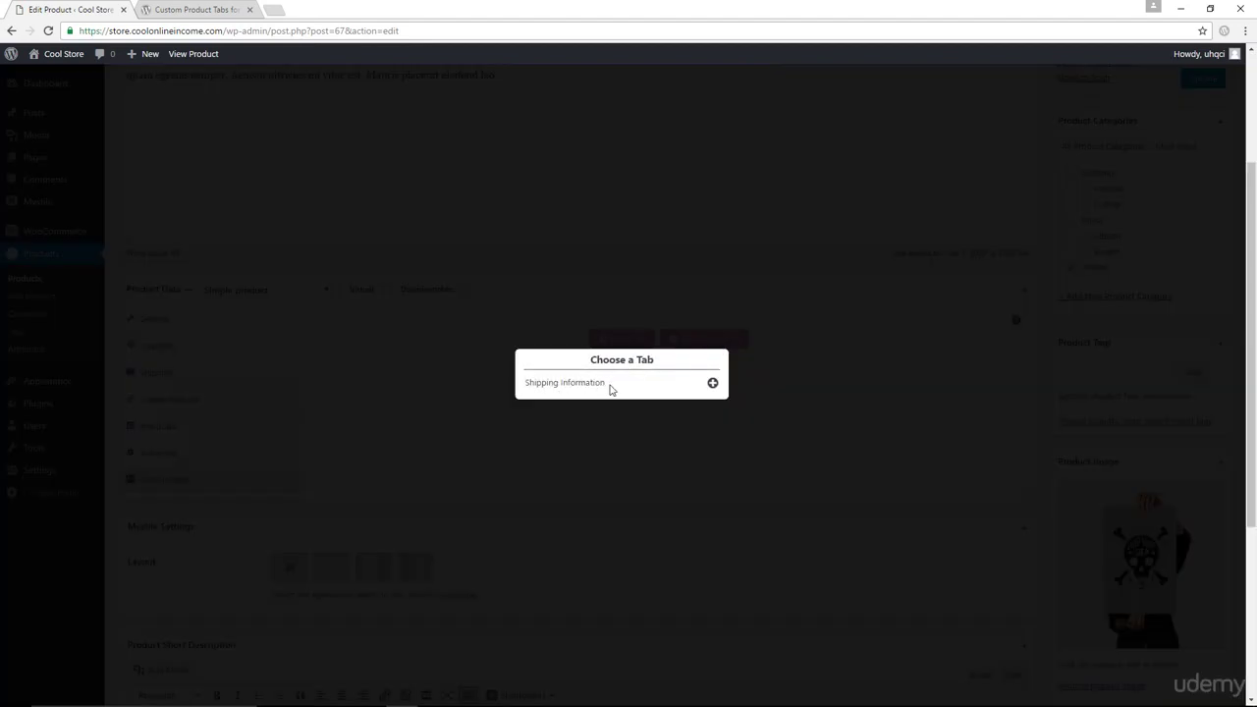
click(713, 382)
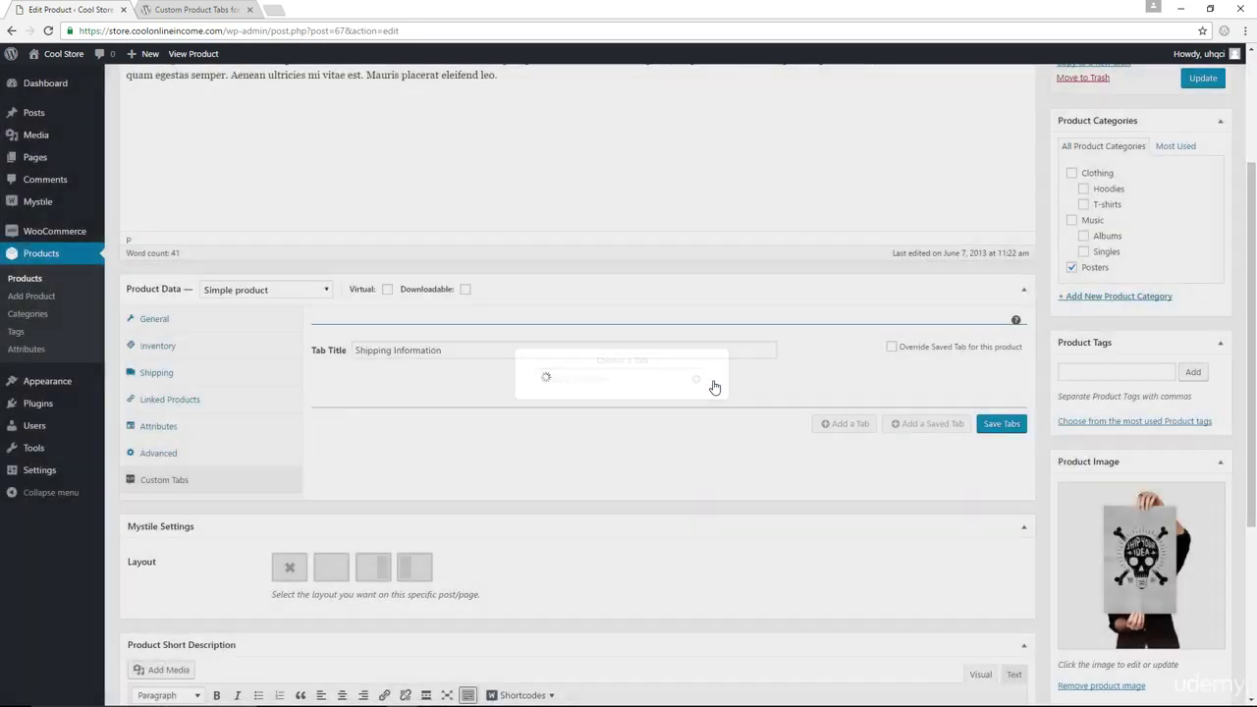
scroll(714, 387, down, 1)
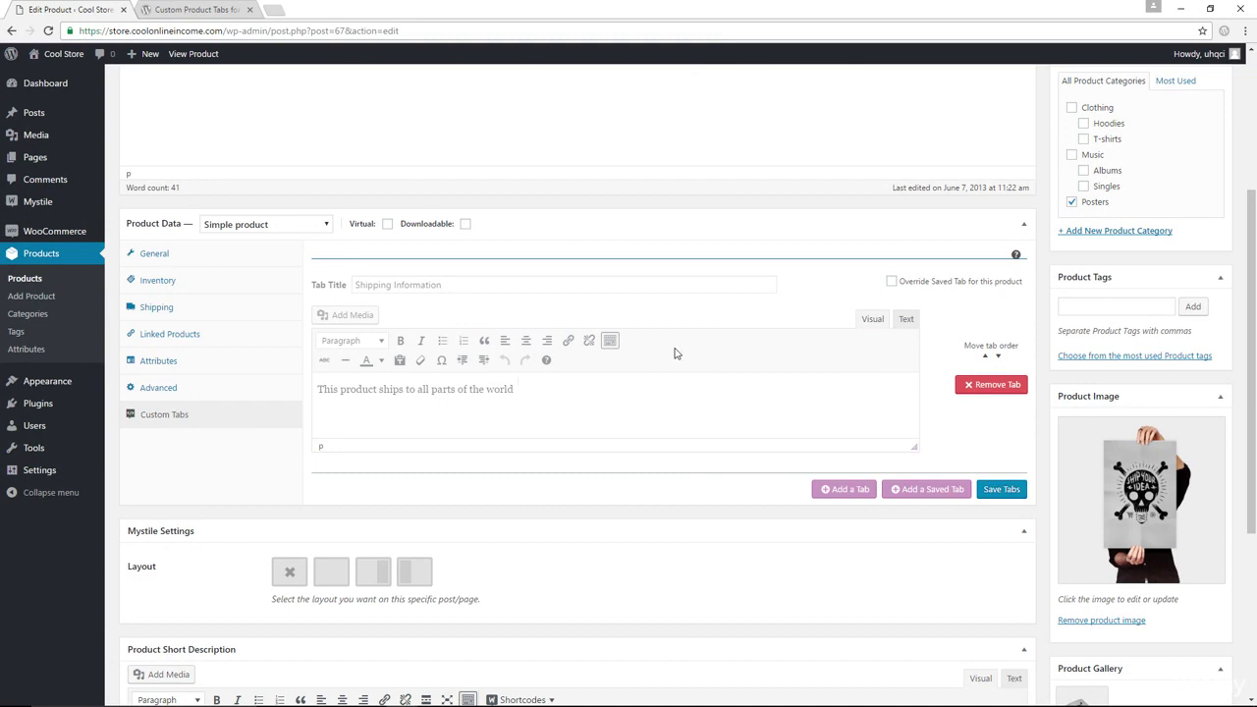
Override the saved tab for this product, change its content to "This product ships to all parts of the USA only." and save the tabs
click(892, 281)
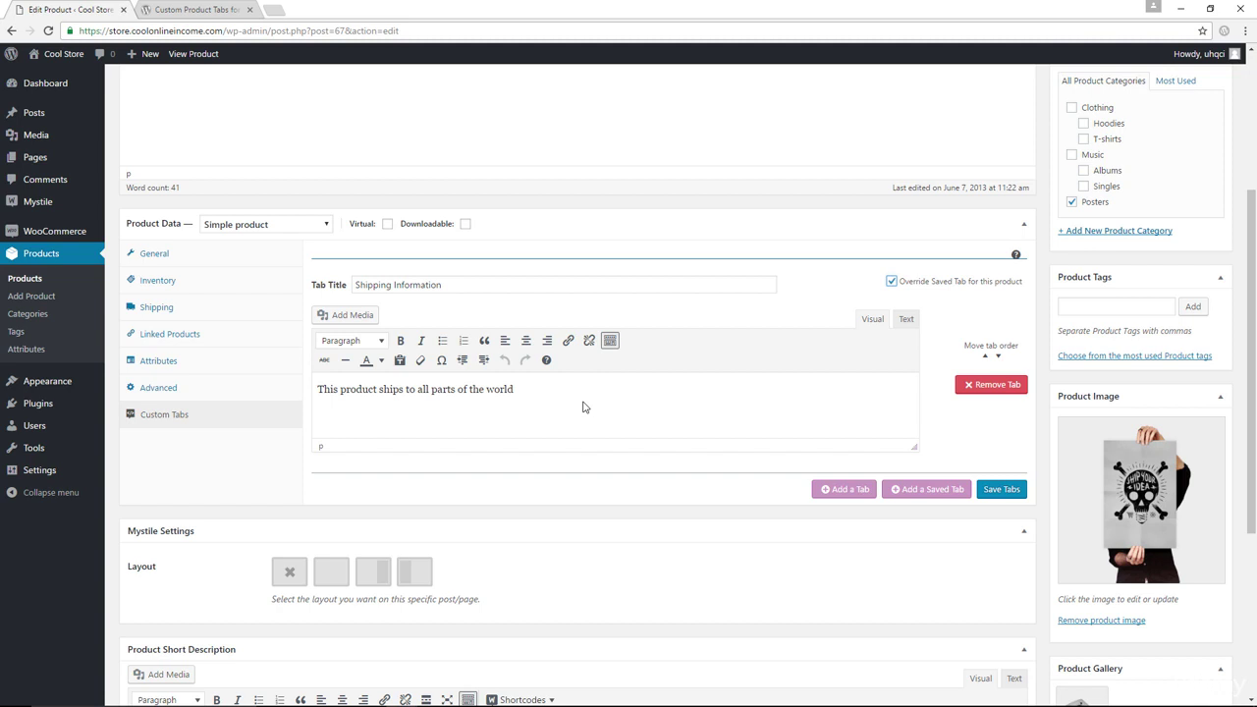
drag(530, 390, 470, 390)
text(te)
click(1010, 491)
Update the product and check the content of its Shipping Information tab on the store page
scroll(1012, 494, up, 3)
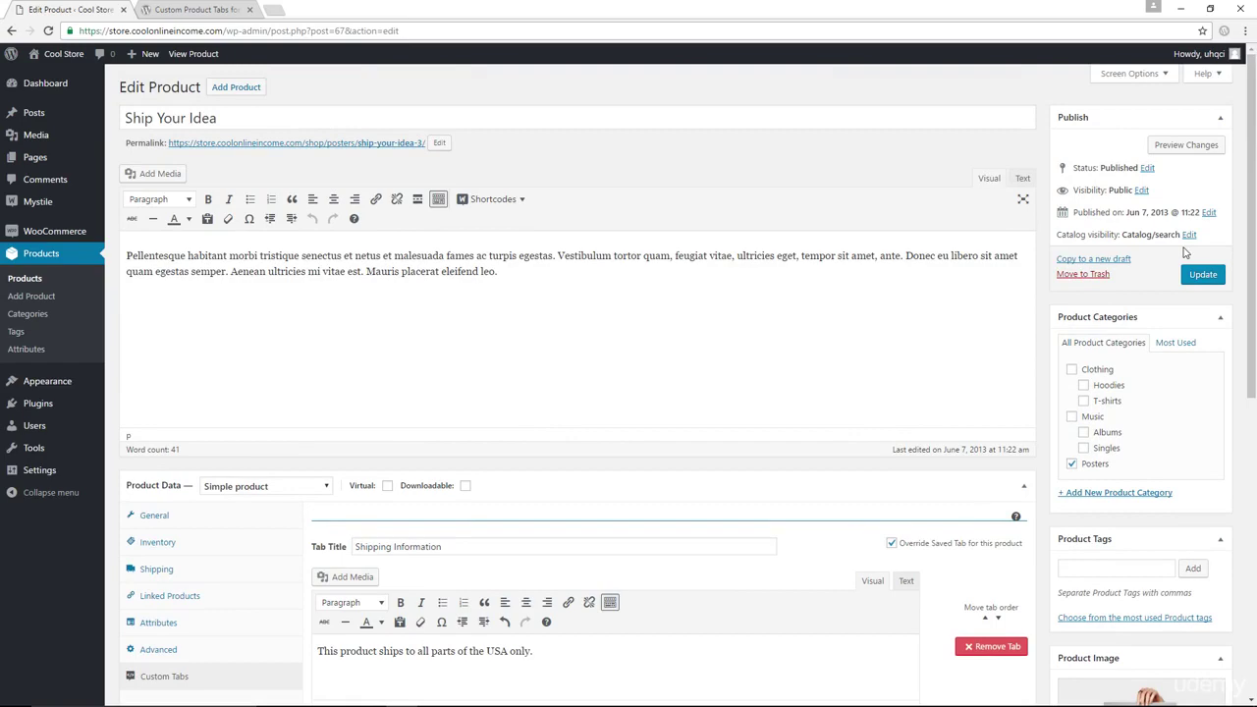
click(1200, 276)
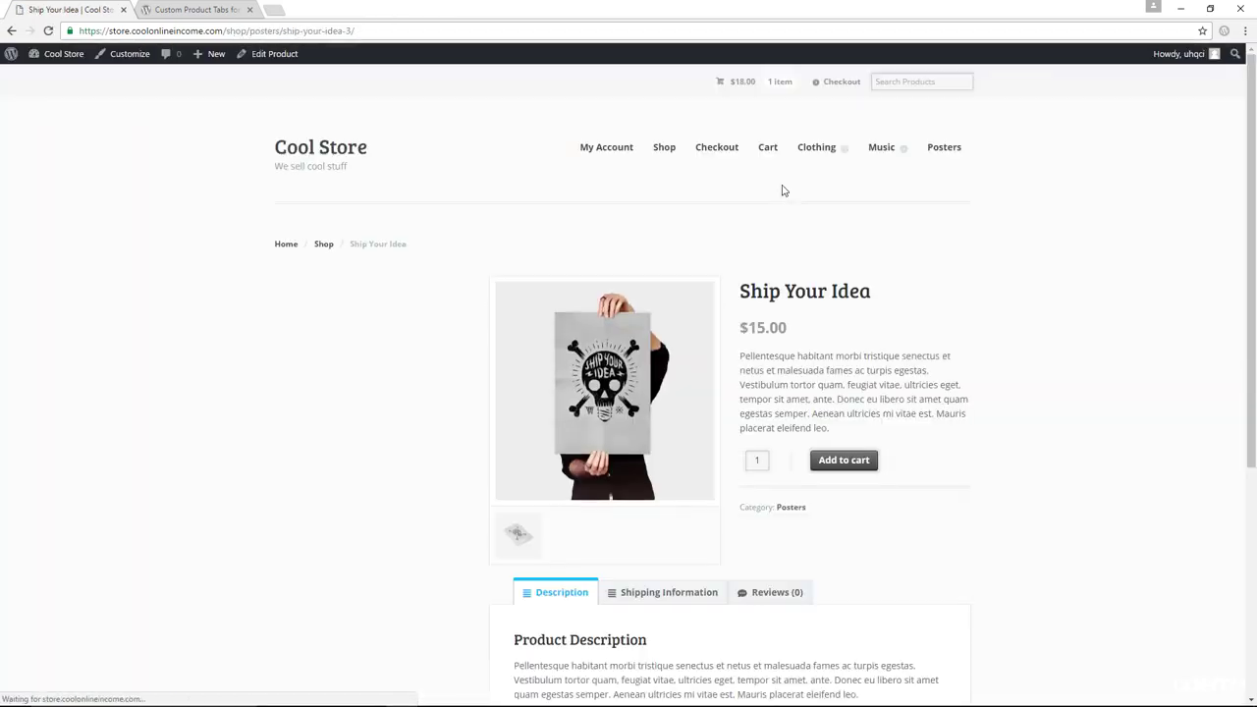
scroll(855, 258, down, 3)
click(672, 342)
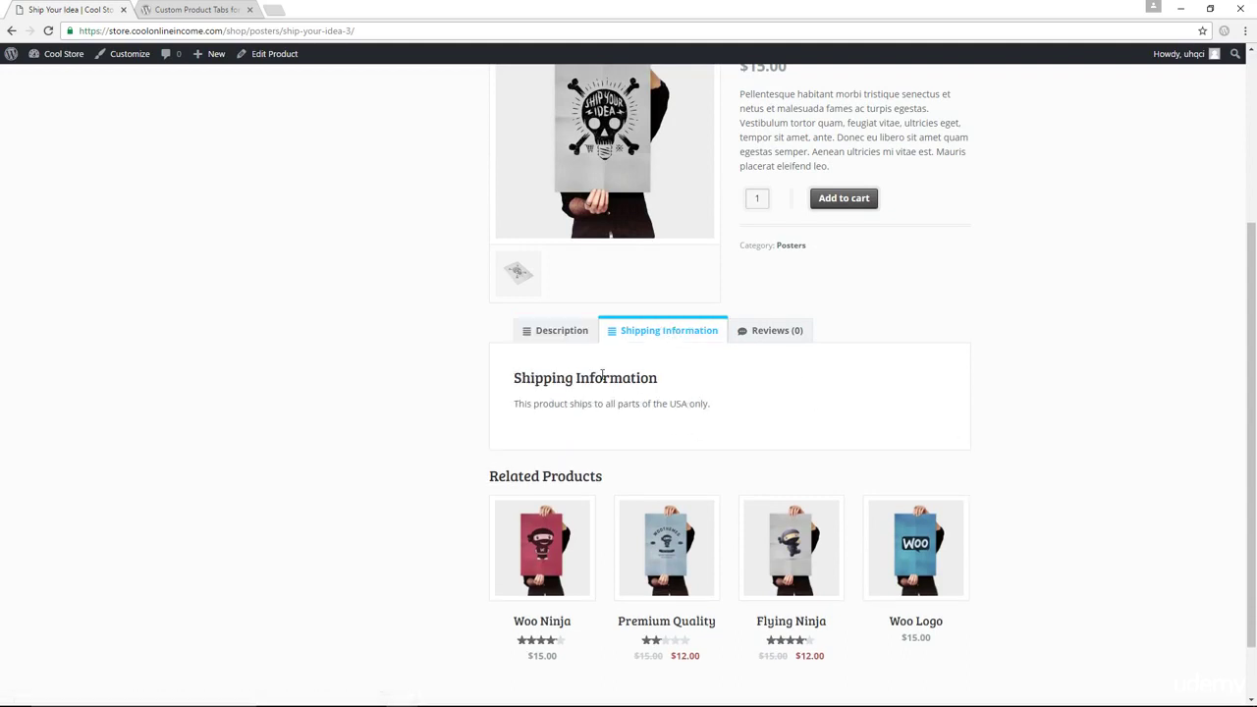
Reopen the product's custom tabs settings in the editor and add a second, blank custom tab below Shipping Information
click(271, 54)
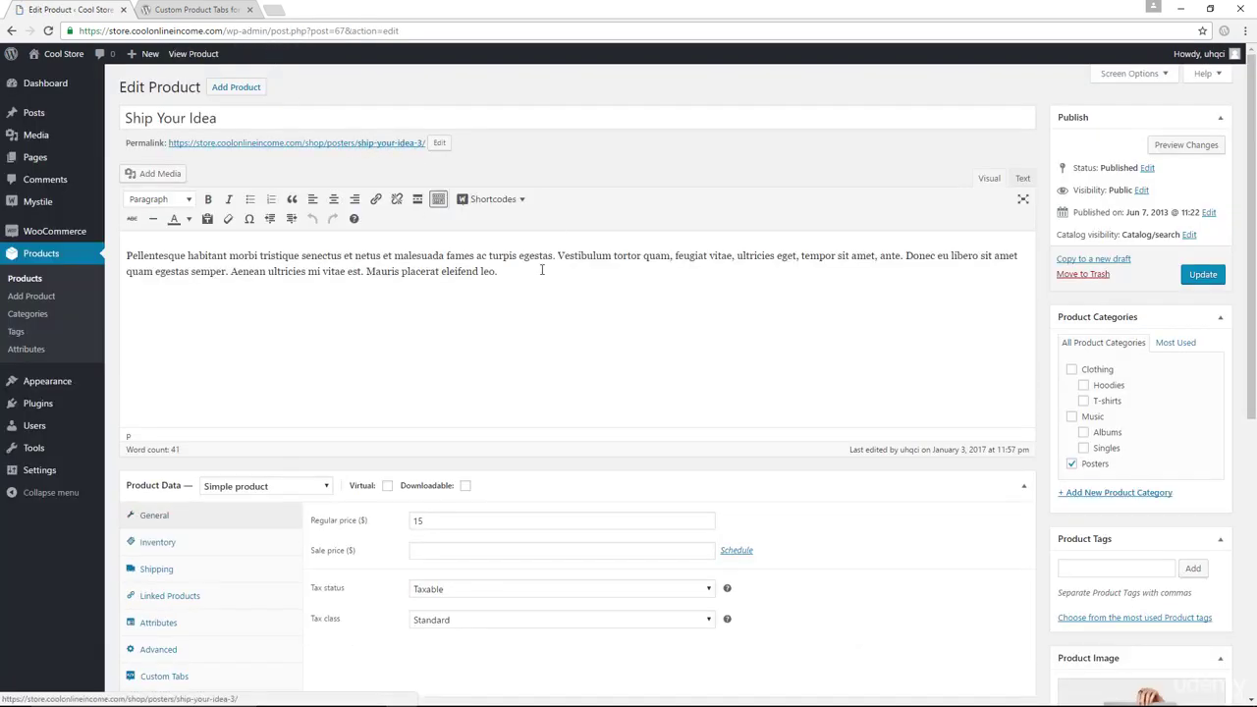
scroll(541, 272, down, 3)
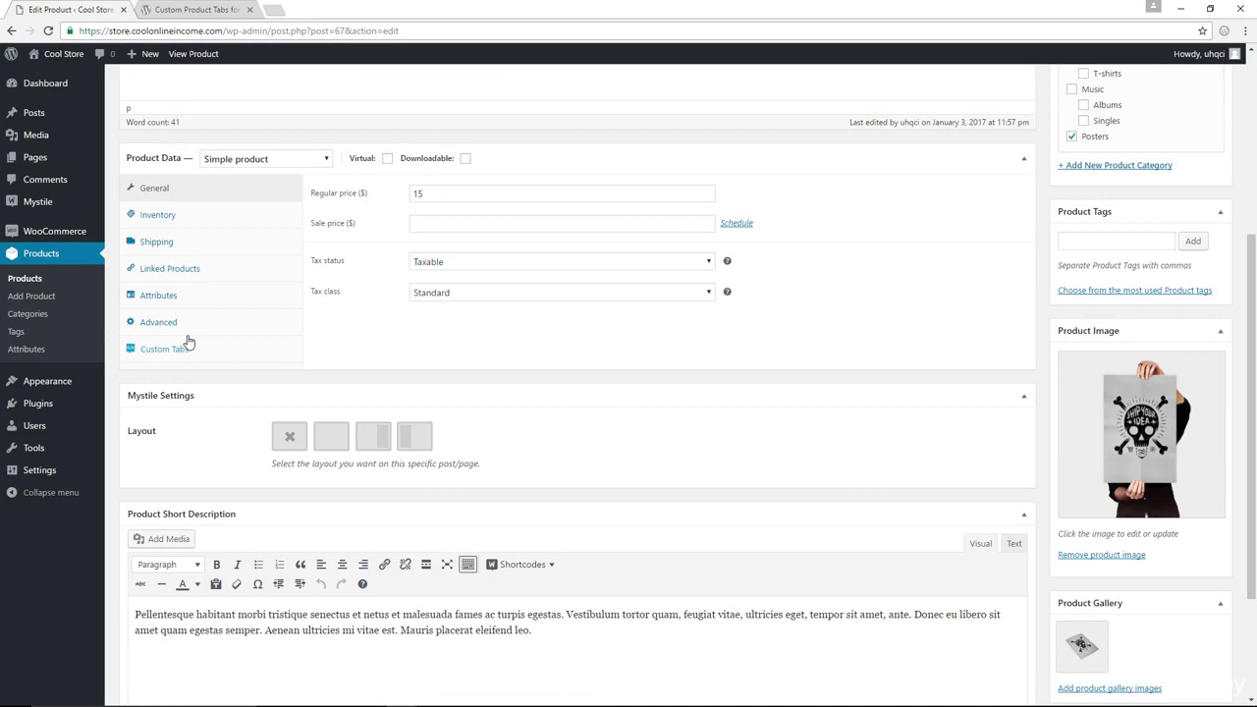
click(179, 350)
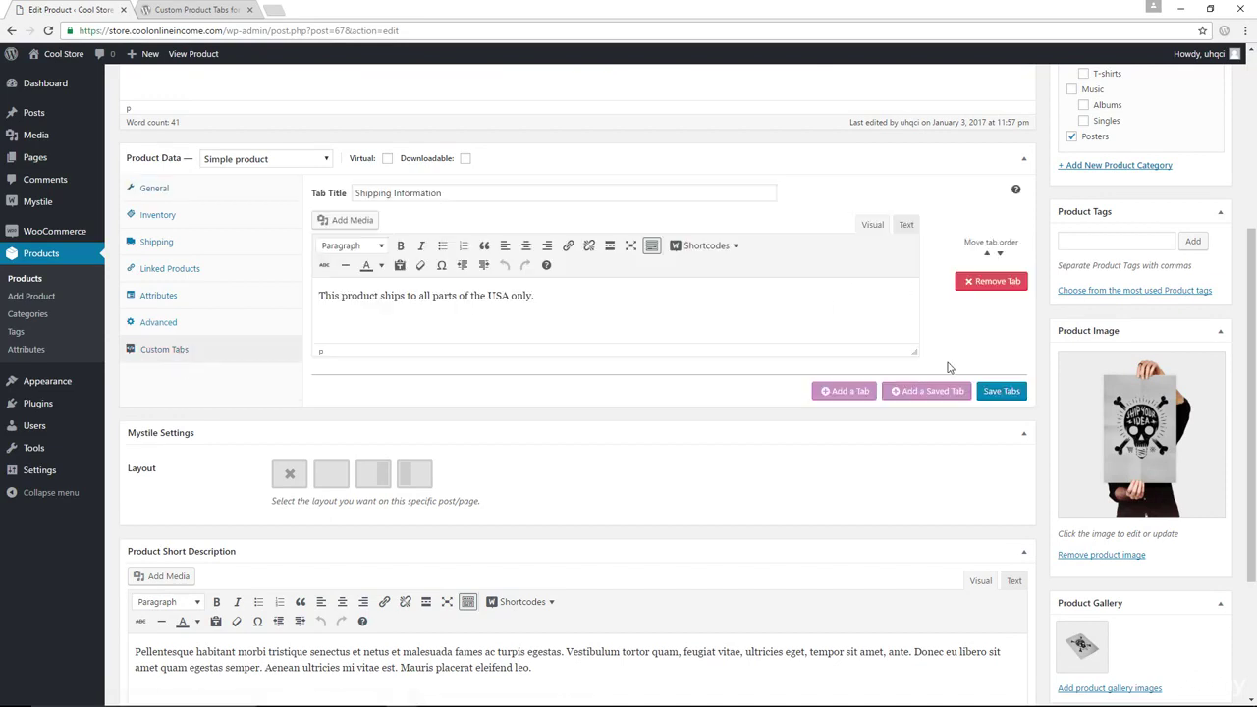
click(859, 394)
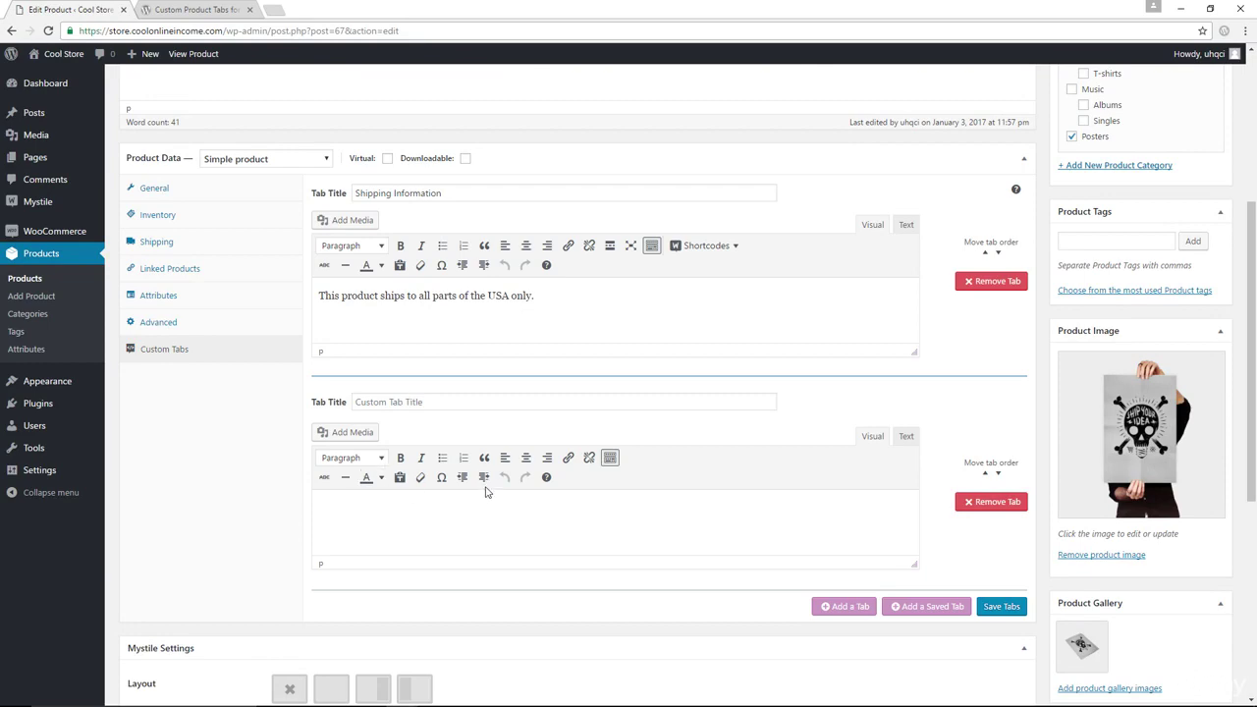
scroll(828, 427, up, 1)
scroll(827, 427, up, 2)
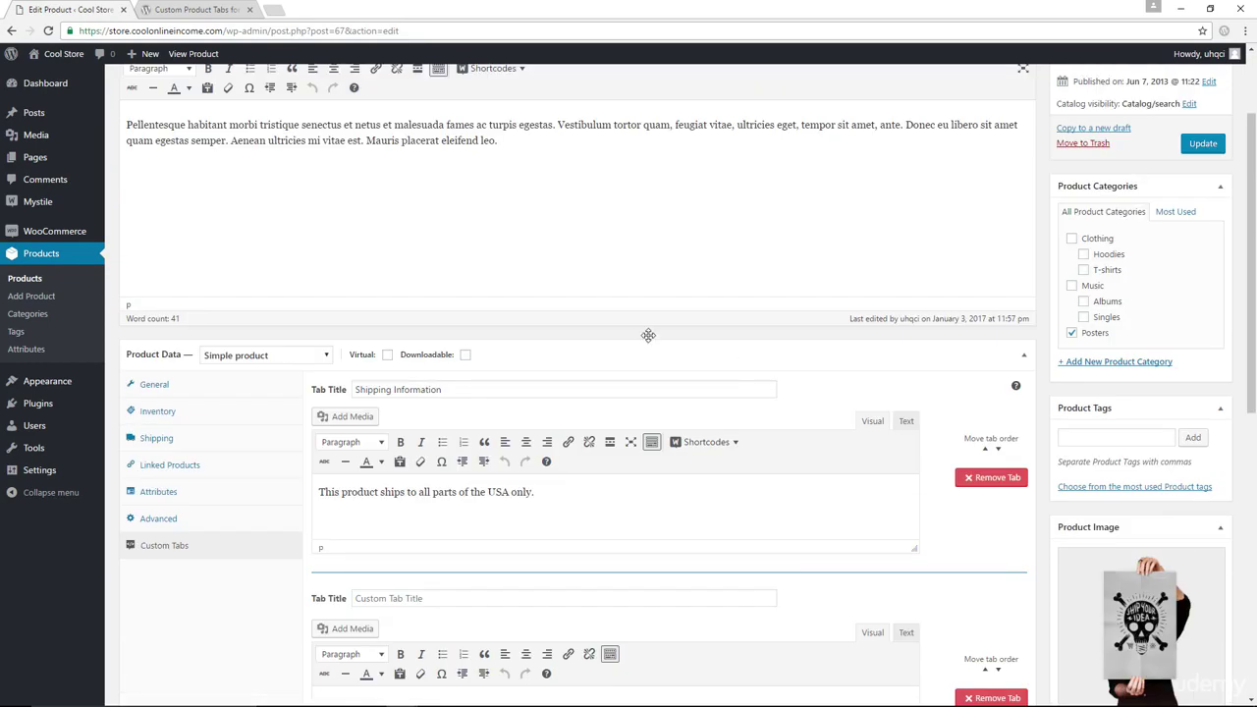